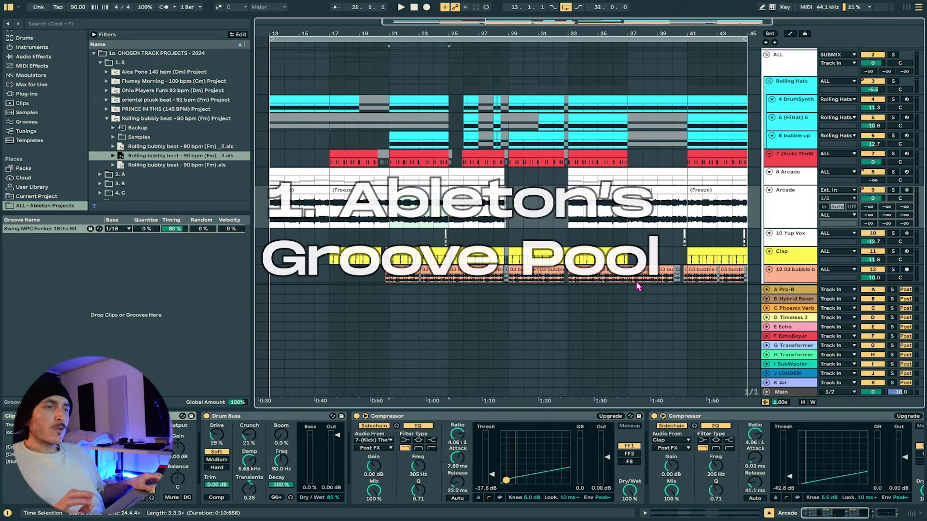
- Show the Grooves library in the browser and look through the available groove files
{"action": "left_click", "coordinate": [60, 246]}
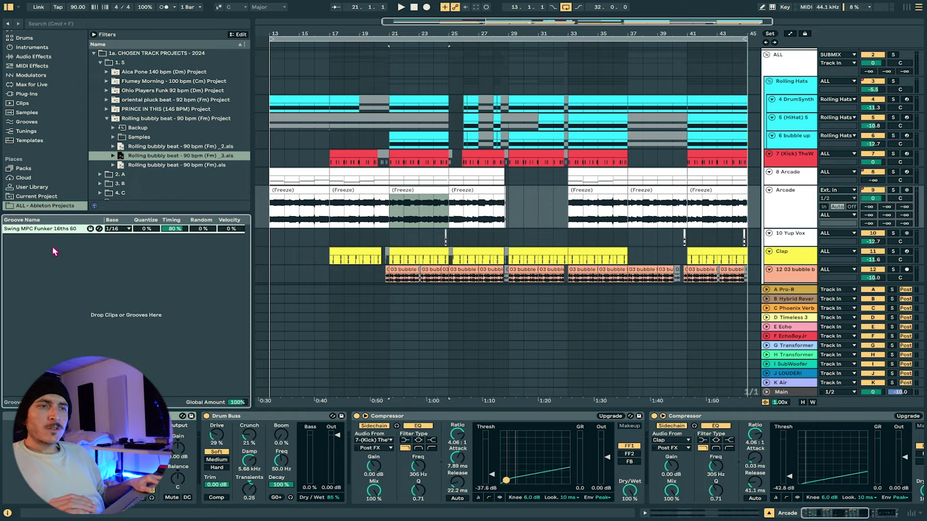
{"action": "mouse_move", "coordinate": [34, 0]}
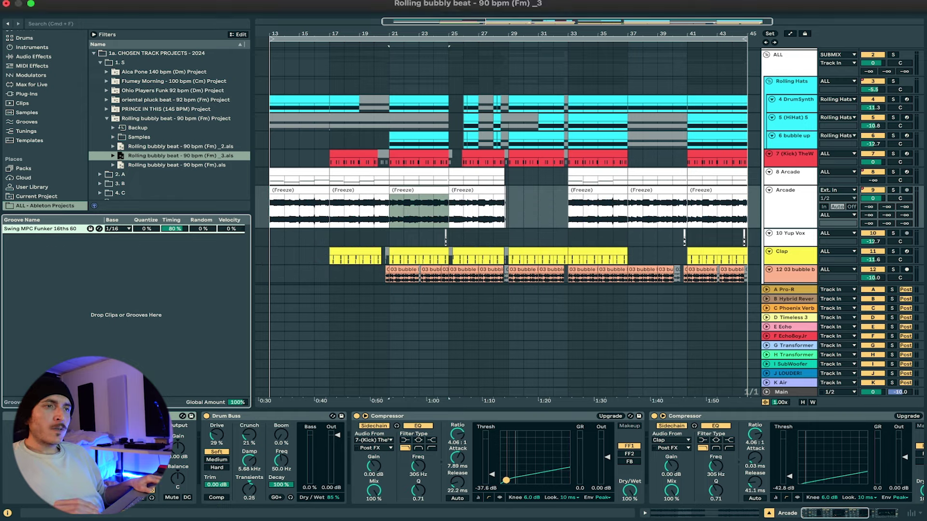
{"action": "left_click", "coordinate": [26, 122]}
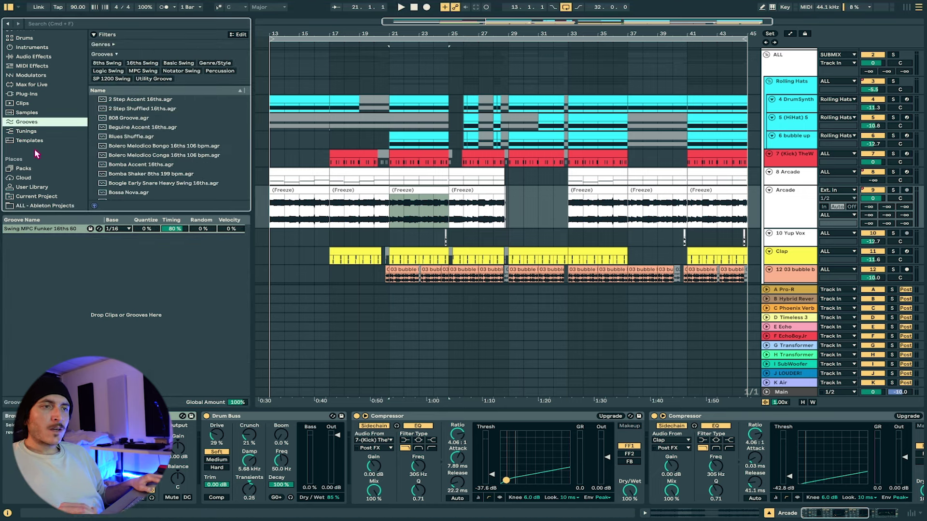
{"action": "left_click", "coordinate": [28, 113]}
{"action": "left_click", "coordinate": [27, 122]}
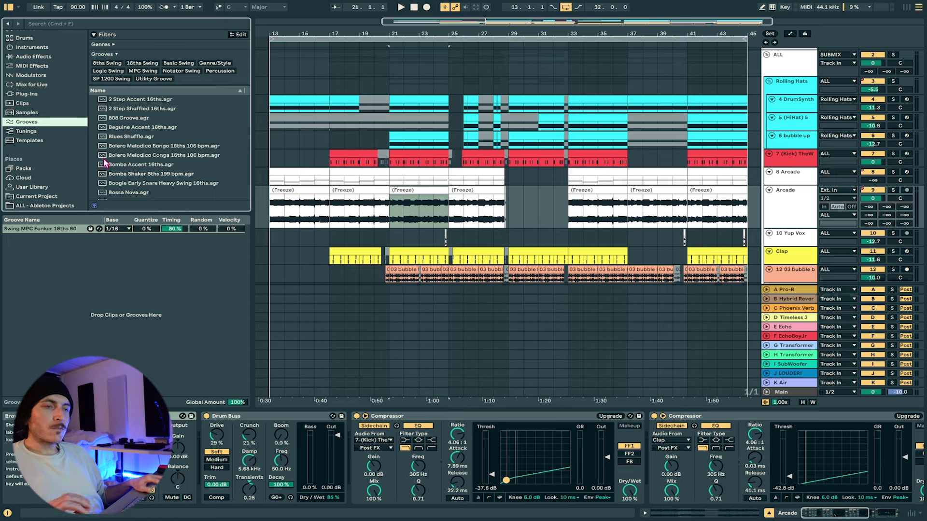
{"action": "scroll", "coordinate": [161, 145], "scroll_direction": "down", "scroll_amount": 6}
{"action": "scroll", "coordinate": [161, 153], "scroll_direction": "down", "scroll_amount": 5}
{"action": "scroll", "coordinate": [145, 145], "scroll_direction": "down", "scroll_amount": 8}
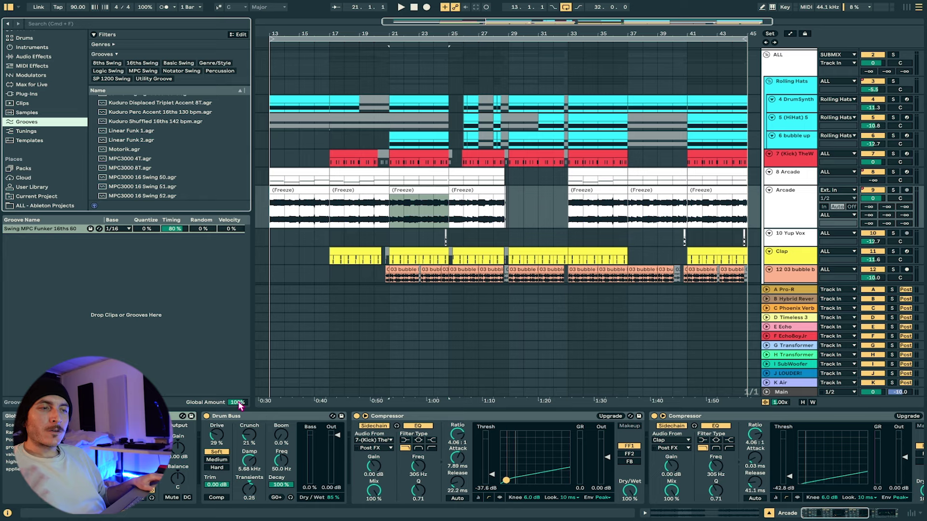
- Search the groove library for "swing mpc" and select the MPC3000 16 Swing 55 groove
{"action": "left_click", "coordinate": [39, 230]}
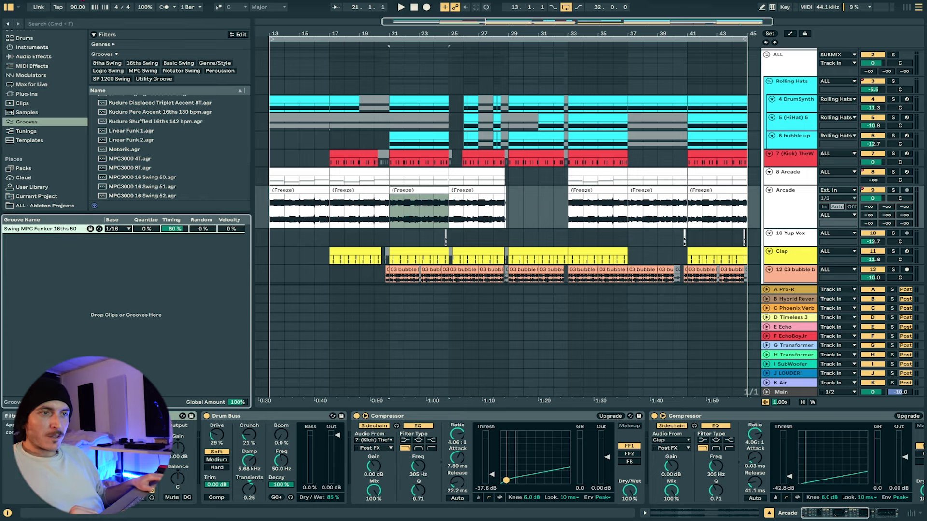
{"action": "left_click", "coordinate": [61, 25]}
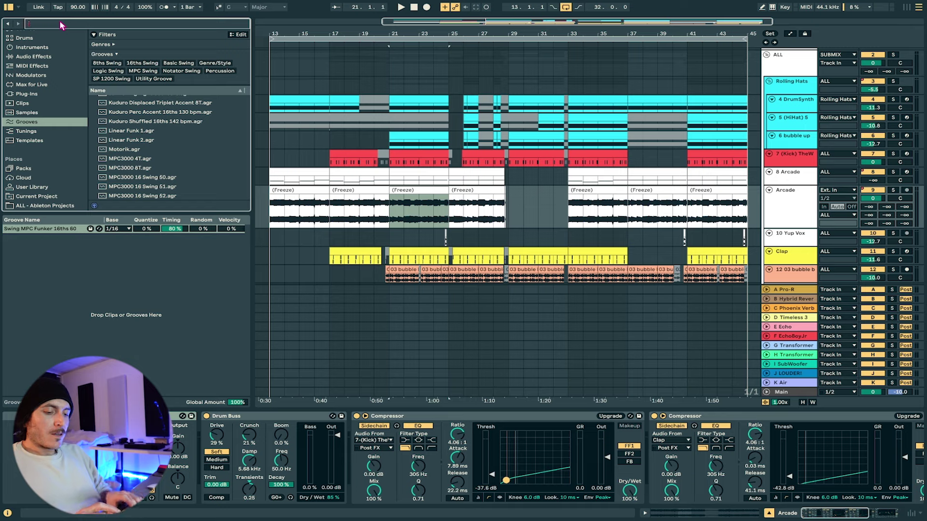
{"action": "type", "text": "swing m"}
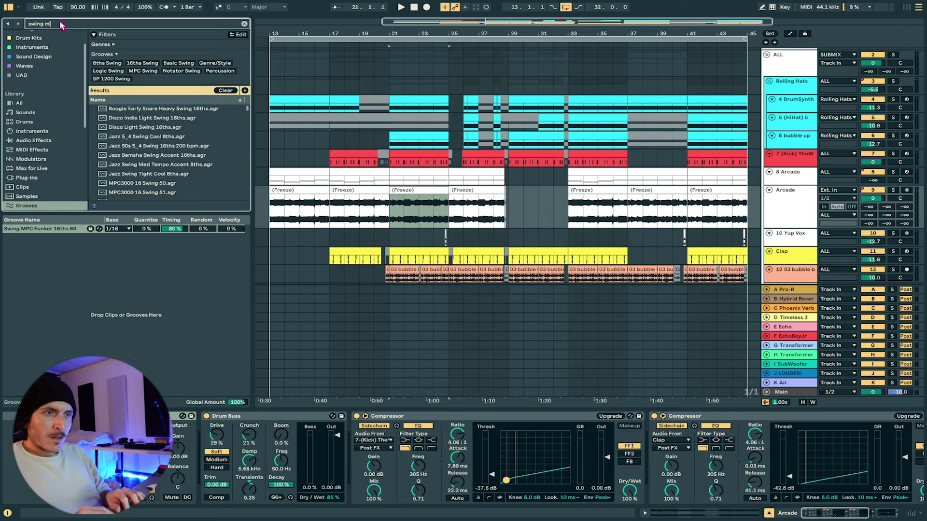
{"action": "type", "text": "pc"}
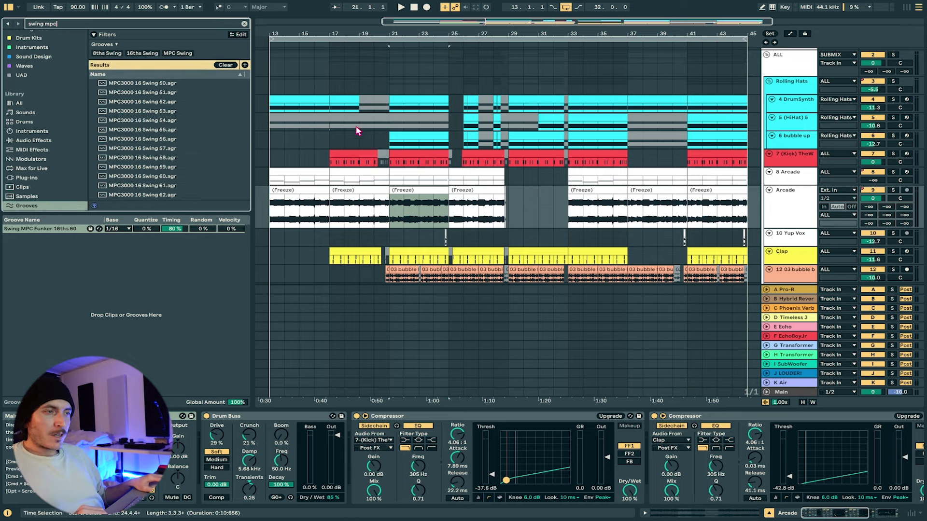
{"action": "scroll", "coordinate": [423, 150], "scroll_direction": "down", "scroll_amount": 3}
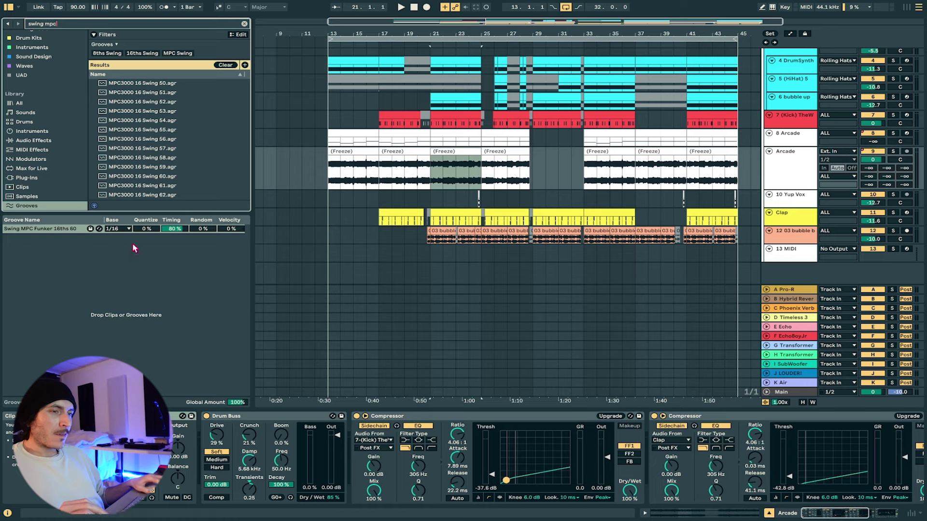
{"action": "left_click", "coordinate": [42, 230]}
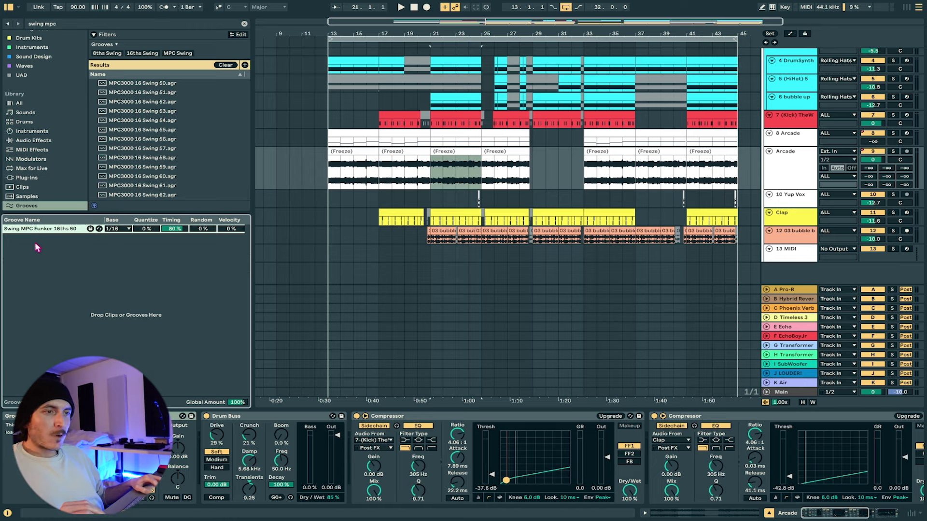
{"action": "left_click", "coordinate": [149, 129]}
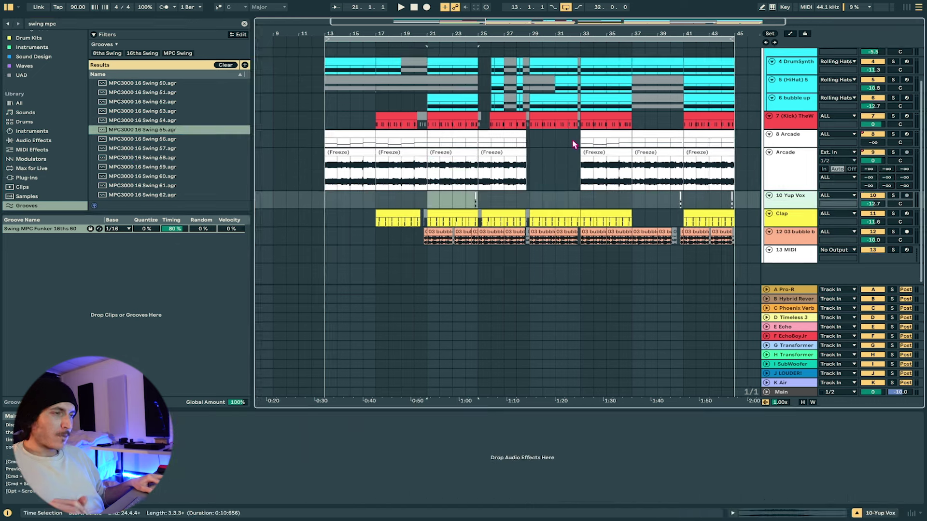
- Set the groove pool's Global Amount to 0%
{"action": "scroll", "coordinate": [573, 144], "scroll_direction": "right", "scroll_amount": 3}
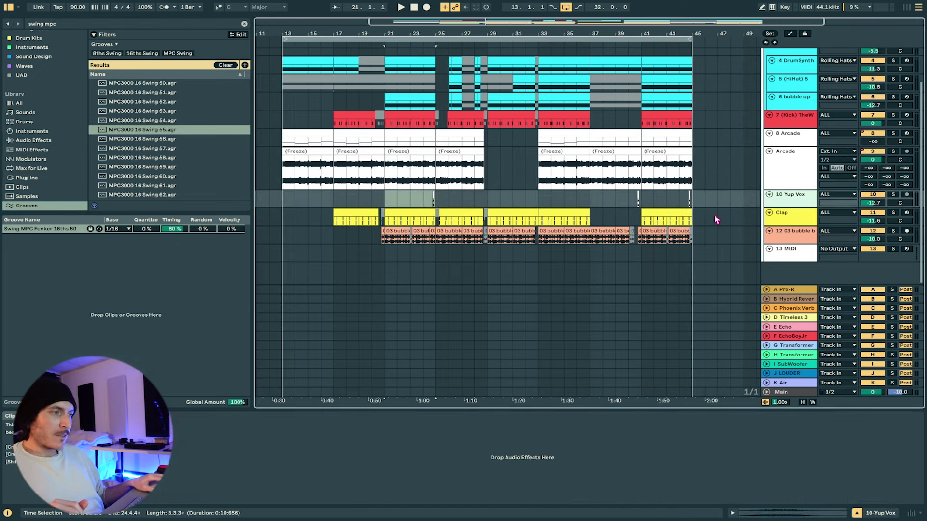
{"action": "left_click", "coordinate": [208, 284]}
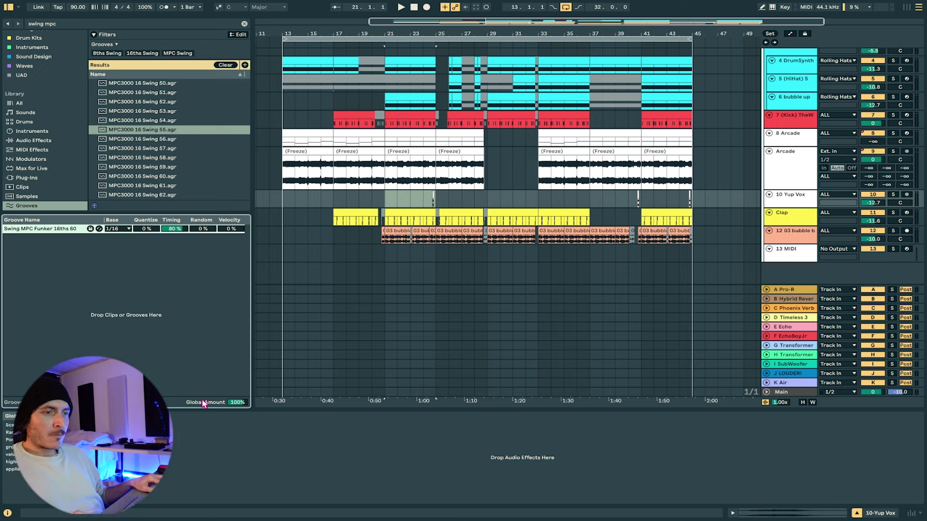
{"action": "left_click_drag", "start_coordinate": [237, 403], "coordinate": [235, 404]}
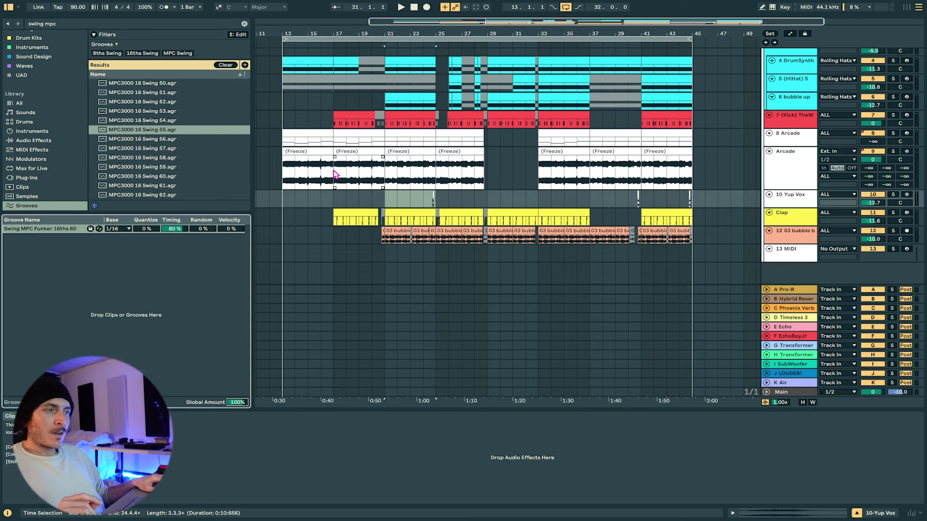
{"action": "left_click_drag", "start_coordinate": [238, 404], "coordinate": [238, 409]}
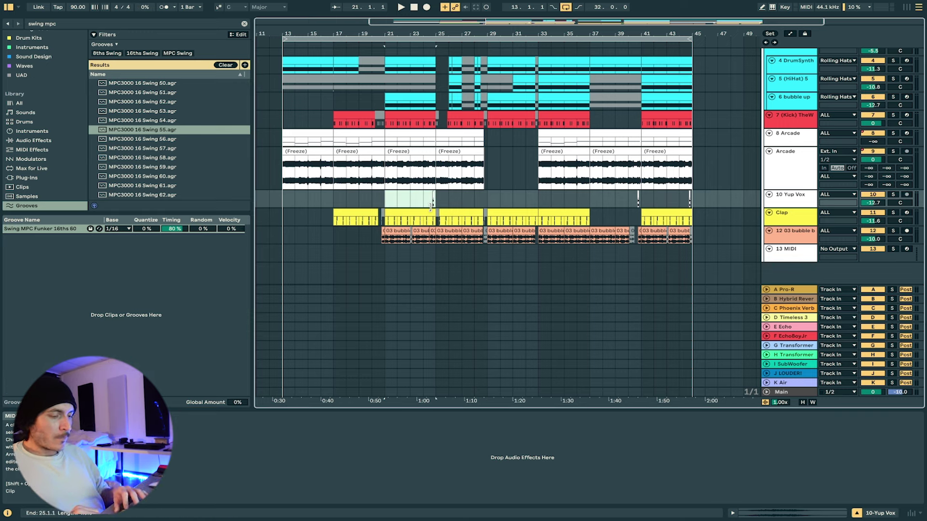
- Loop the four bars from bar 21 and play the section briefly
{"action": "key", "text": "ctrl+l"}
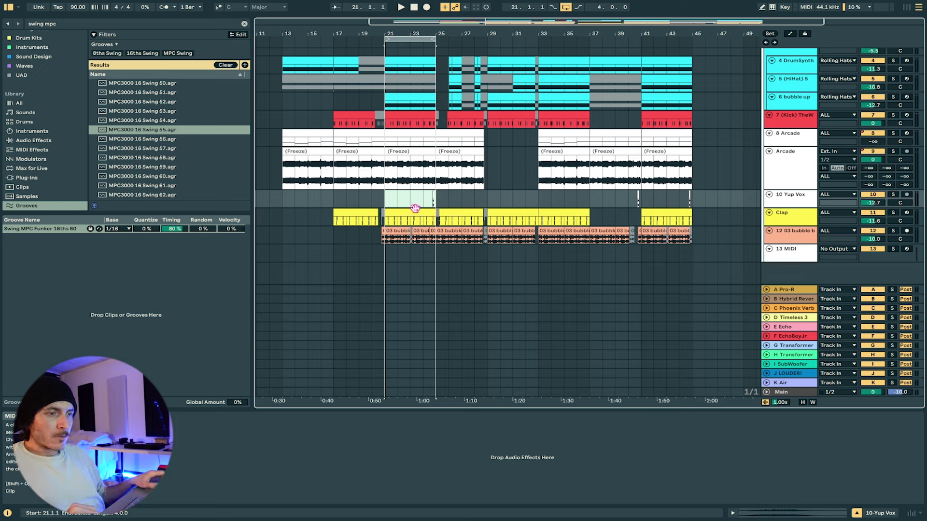
{"action": "key", "text": "space"}
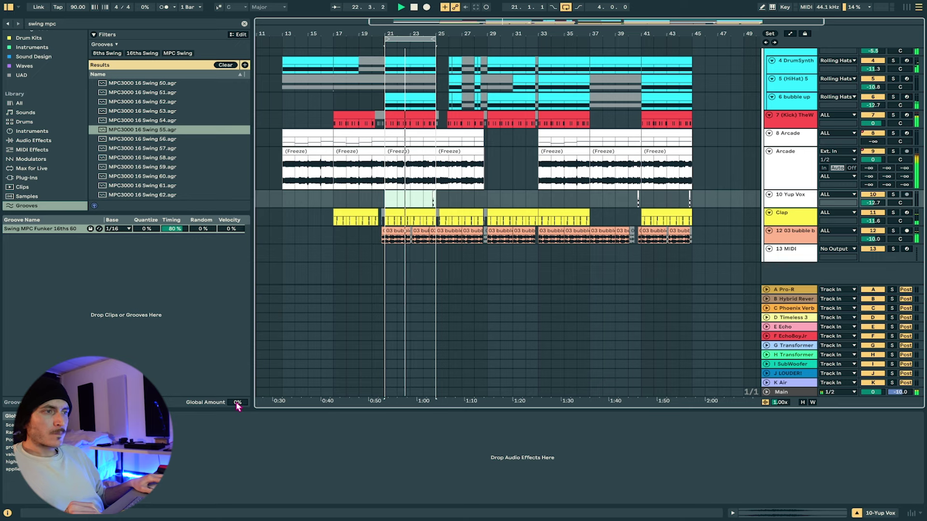
{"action": "key", "text": "space"}
- Play the looped bars while alternating the groove pool's Global Amount between 130% and 0%
{"action": "left_click_drag", "start_coordinate": [237, 406], "coordinate": [237, 372]}
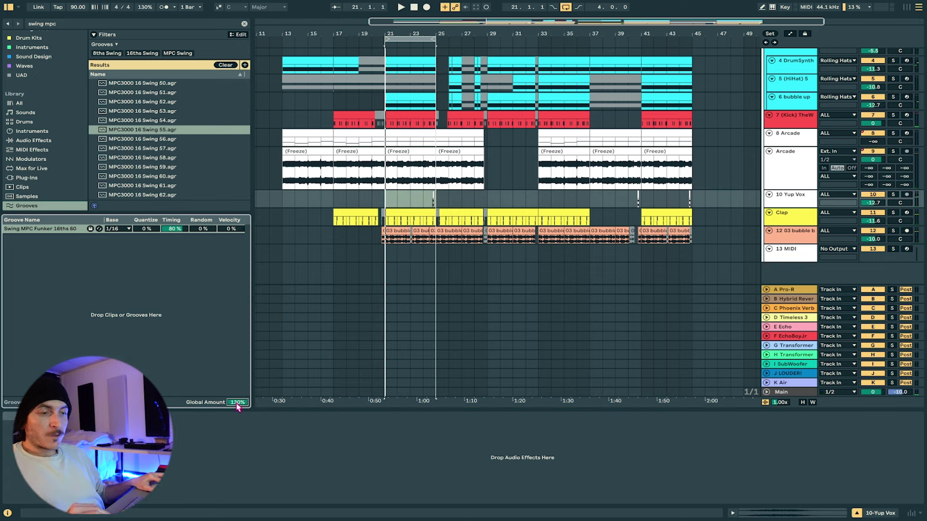
{"action": "key", "text": "space"}
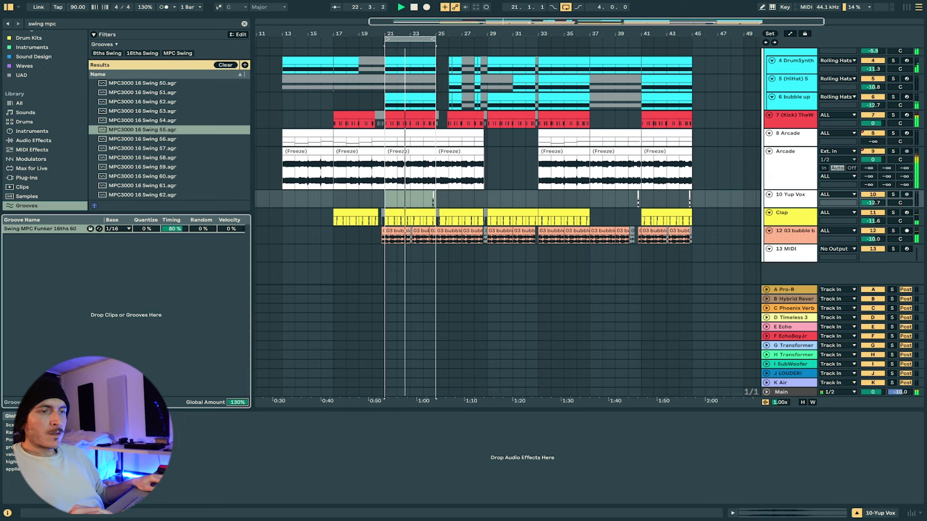
{"action": "left_click_drag", "start_coordinate": [238, 402], "coordinate": [238, 465]}
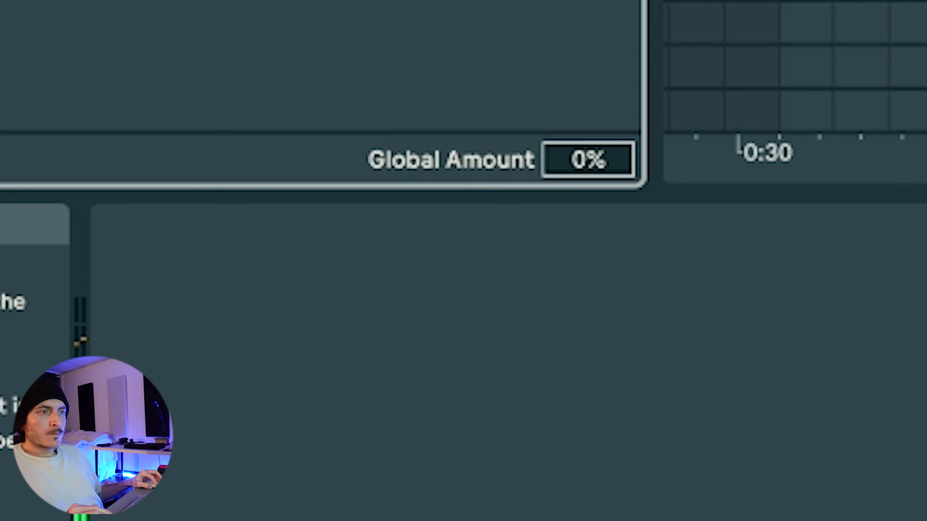
{"action": "left_click_drag", "start_coordinate": [237, 402], "coordinate": [237, 340]}
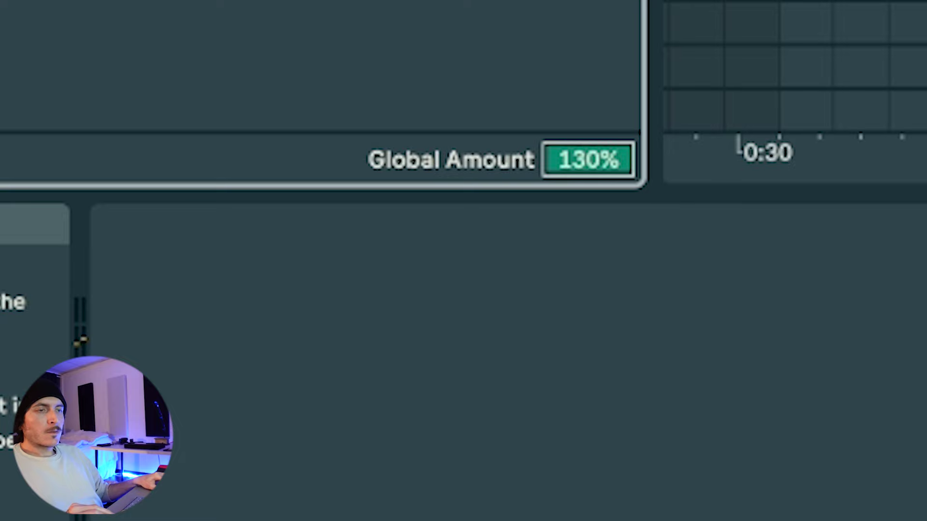
{"action": "left_click_drag", "start_coordinate": [588, 160], "coordinate": [589, 430]}
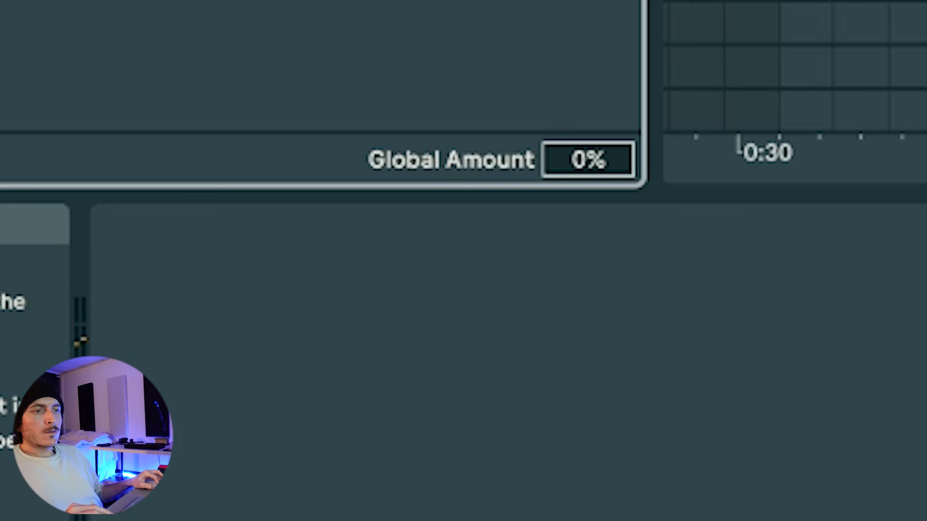
- Set the groove pool's Global Amount to 100%
{"action": "left_click_drag", "start_coordinate": [588, 160], "coordinate": [588, 67]}
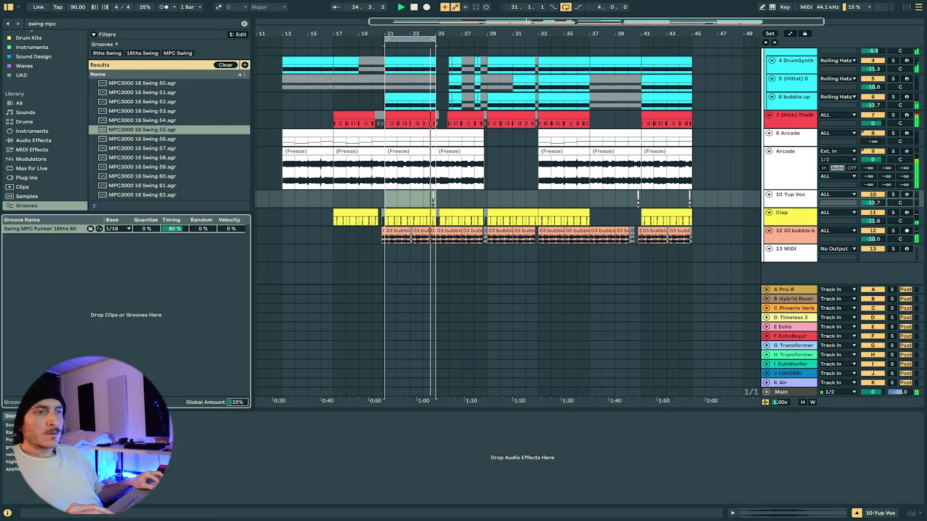
{"action": "left_click_drag", "start_coordinate": [236, 402], "coordinate": [237, 382]}
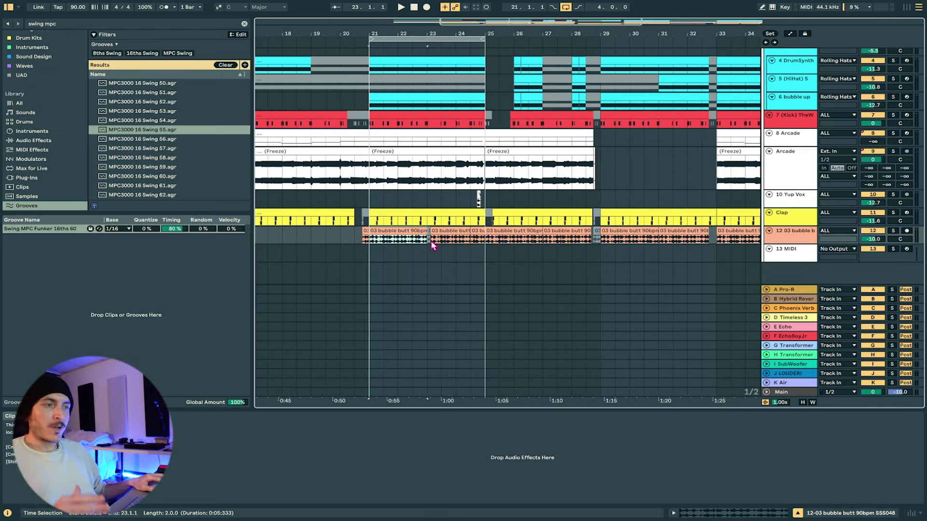
{"action": "left_click", "coordinate": [104, 315]}
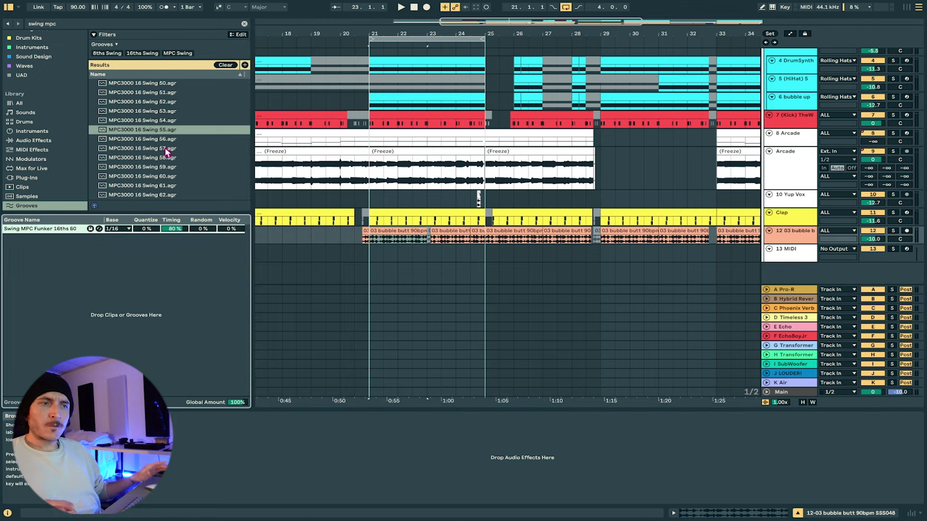
- Shift the DrumSynth clip at bar 29 very slightly earlier, off the grid
{"action": "mouse_move", "coordinate": [366, 2]}
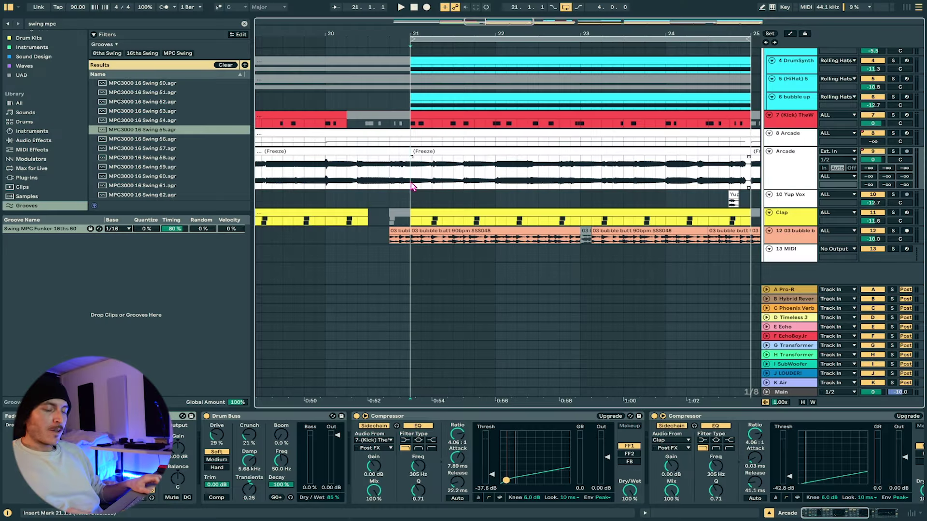
{"action": "scroll", "coordinate": [411, 186], "scroll_direction": "up", "scroll_amount": 3}
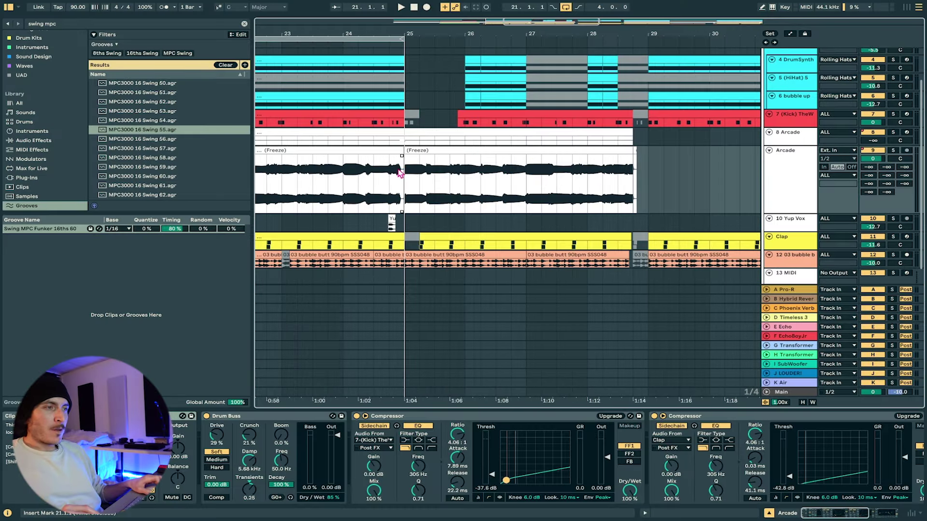
{"action": "scroll", "coordinate": [409, 173], "scroll_direction": "right", "scroll_amount": 1}
{"action": "scroll", "coordinate": [409, 173], "scroll_direction": "right", "scroll_amount": 3}
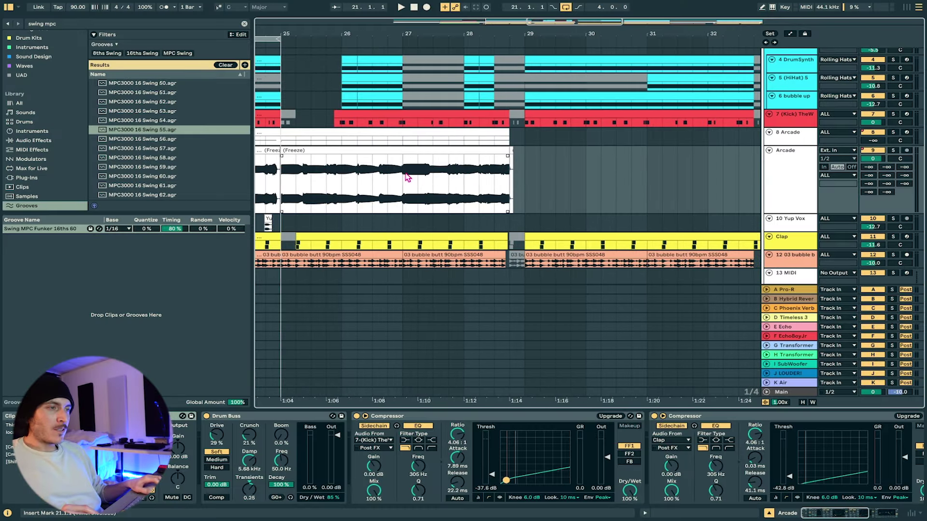
{"action": "left_click", "coordinate": [529, 59]}
{"action": "scroll", "coordinate": [528, 63], "scroll_direction": "up", "scroll_amount": 5}
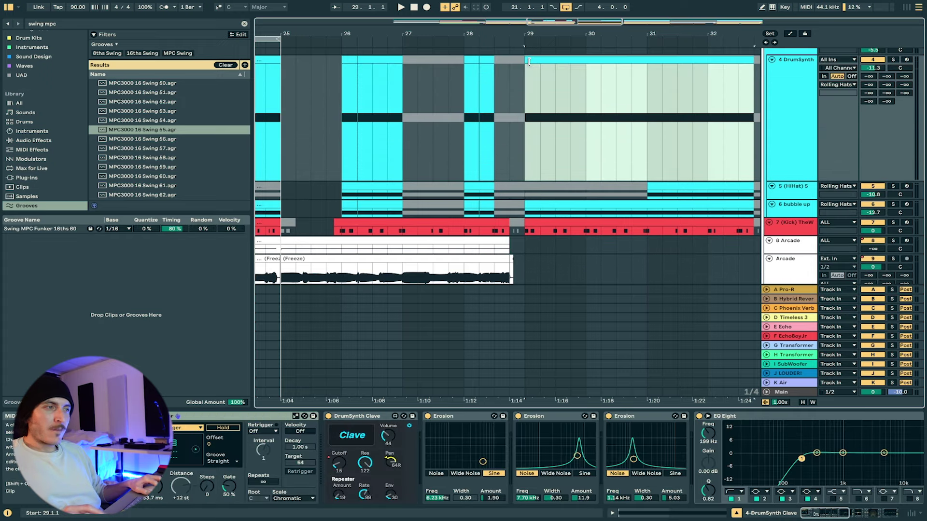
{"action": "scroll", "coordinate": [526, 82], "scroll_direction": "up", "scroll_amount": 8}
{"action": "scroll", "coordinate": [527, 73], "scroll_direction": "up", "scroll_amount": 8}
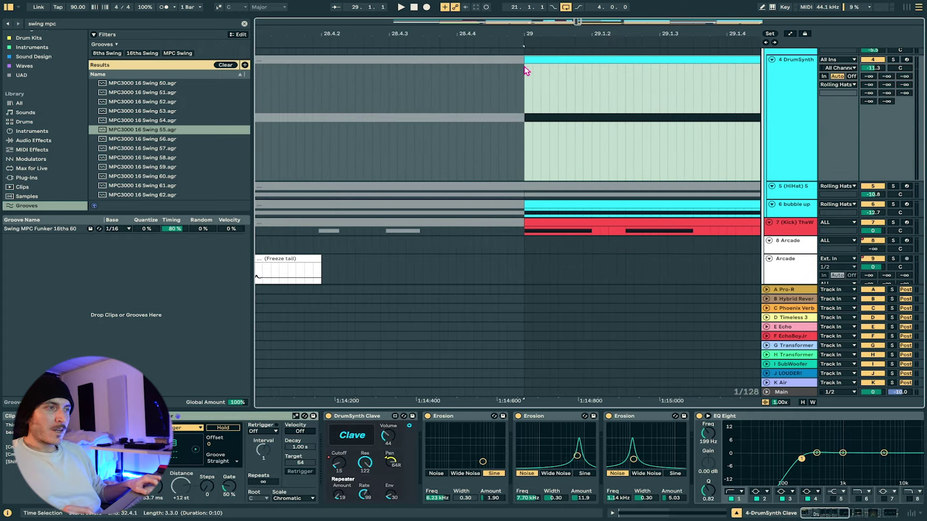
{"action": "left_click", "coordinate": [545, 60]}
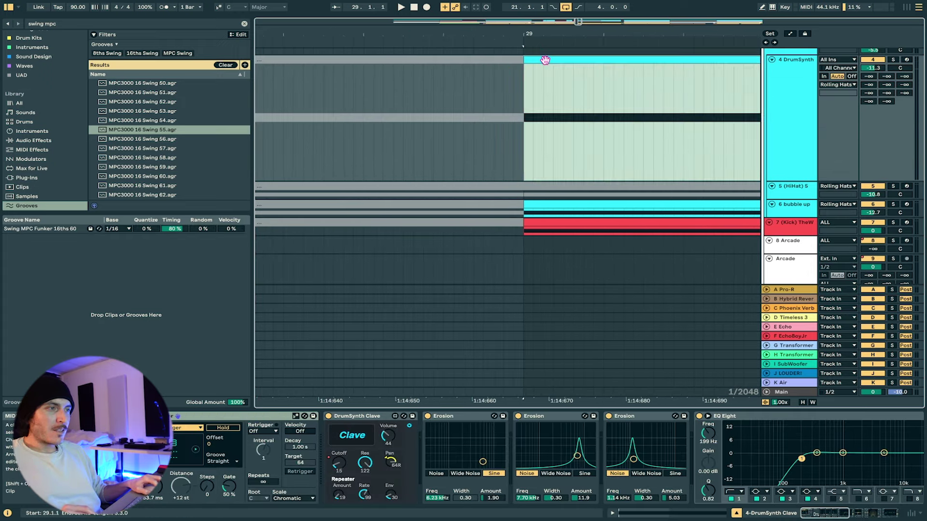
{"action": "left_click_drag", "start_coordinate": [545, 60], "coordinate": [542, 60]}
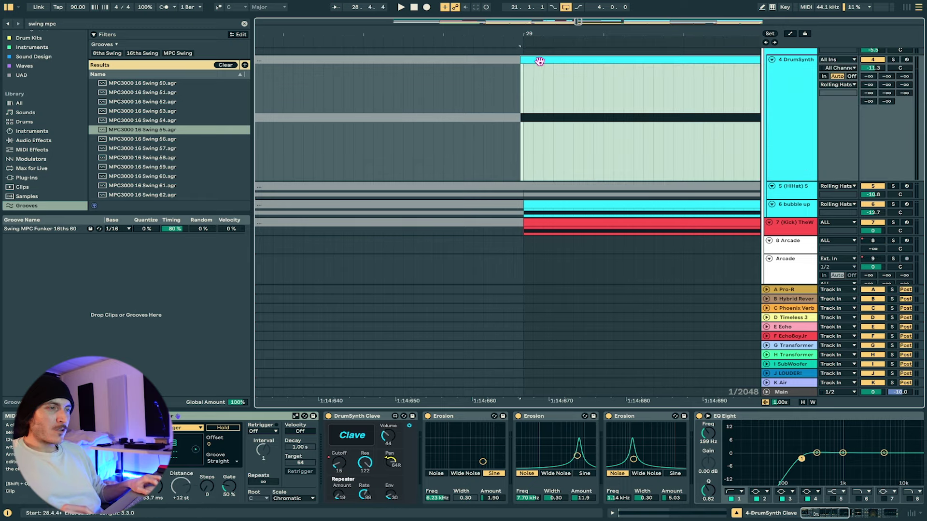
- Shift the Kick clip at bar 29 very slightly later, off the grid
{"action": "scroll", "coordinate": [476, 92], "scroll_direction": "down", "scroll_amount": 5}
{"action": "left_click", "coordinate": [529, 96]}
{"action": "left_click_drag", "start_coordinate": [527, 91], "coordinate": [536, 94]}
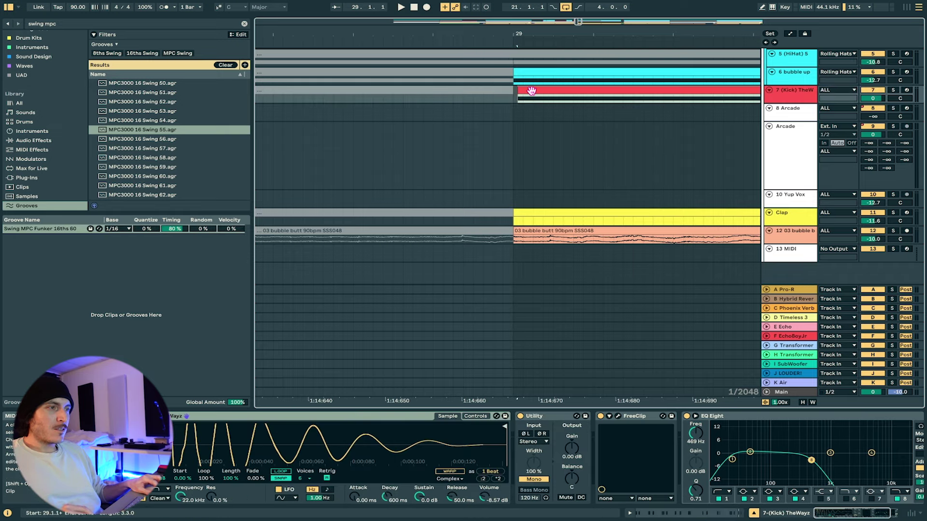
- Undo the timing shifts of the Kick and DrumSynth clips at bar 29
{"action": "key", "text": "super+z"}
{"action": "key", "text": "super+z"}
{"action": "scroll", "coordinate": [491, 150], "scroll_direction": "down", "scroll_amount": 5}
{"action": "scroll", "coordinate": [573, 182], "scroll_direction": "left", "scroll_amount": 8}
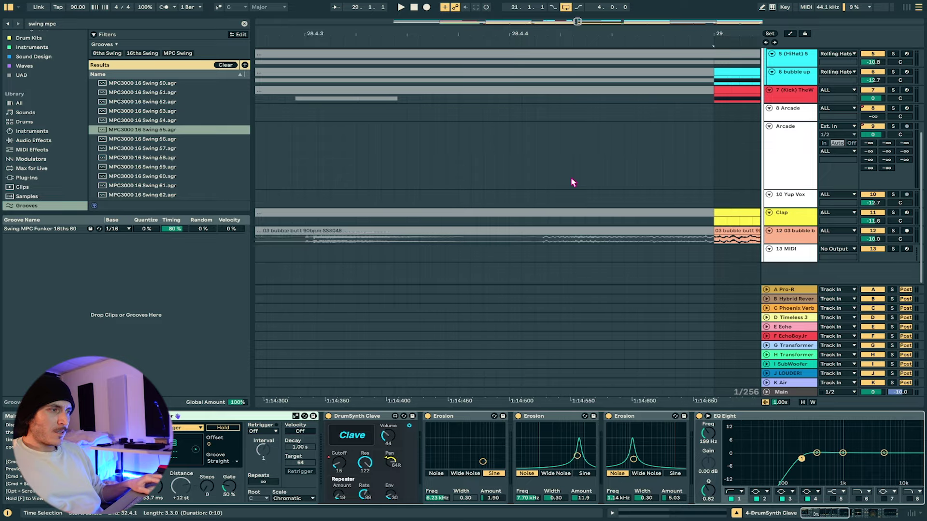
- Examine the small timing offsets between the Clap03 and DillaLibClap notes in the Clap track's MIDI clip at bar 25
{"action": "scroll", "coordinate": [560, 167], "scroll_direction": "right", "scroll_amount": 5}
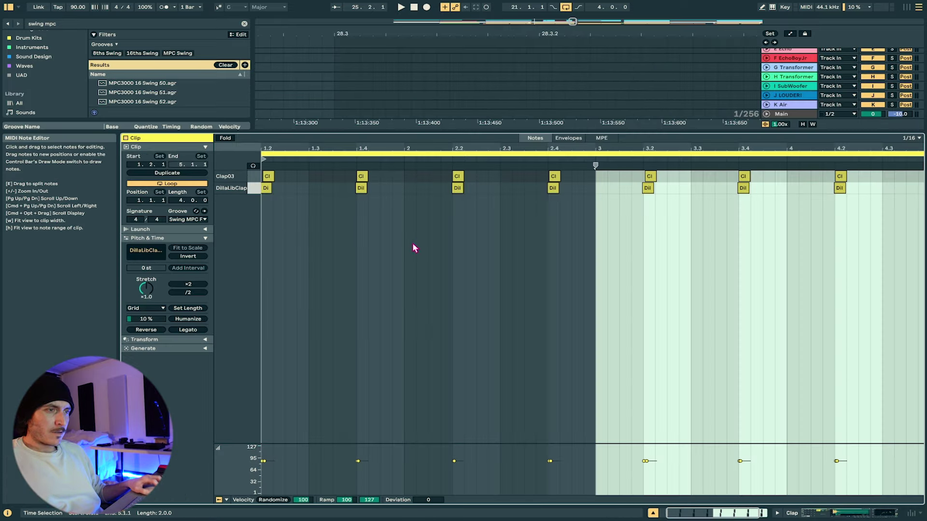
{"action": "scroll", "coordinate": [329, 207], "scroll_direction": "left", "scroll_amount": 2}
{"action": "scroll", "coordinate": [374, 196], "scroll_direction": "up", "scroll_amount": 10}
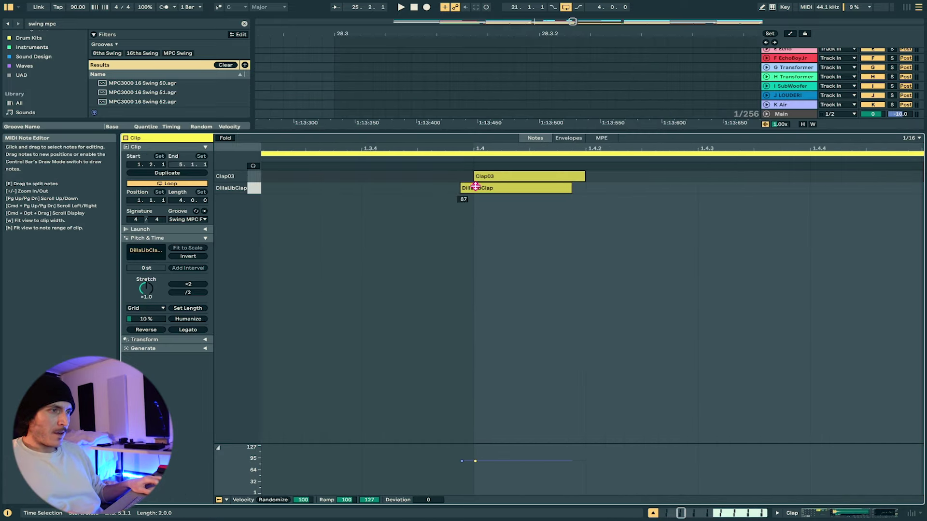
{"action": "left_click", "coordinate": [484, 177]}
{"action": "left_click", "coordinate": [464, 188]}
{"action": "left_click", "coordinate": [497, 180]}
{"action": "left_click", "coordinate": [497, 189]}
{"action": "left_click", "coordinate": [492, 176]}
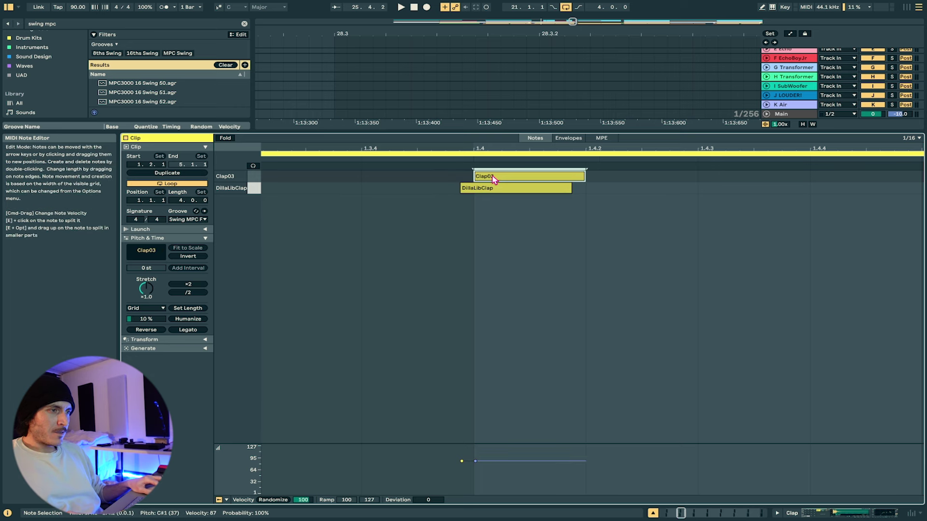
{"action": "left_click", "coordinate": [485, 177]}
{"action": "scroll", "coordinate": [434, 192], "scroll_direction": "down", "scroll_amount": 6}
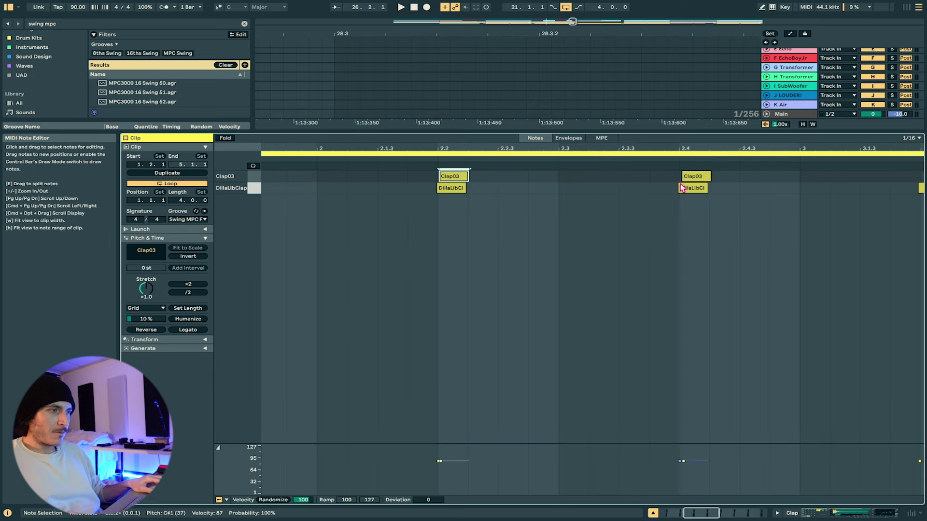
{"action": "scroll", "coordinate": [632, 185], "scroll_direction": "right", "scroll_amount": 4}
{"action": "scroll", "coordinate": [589, 187], "scroll_direction": "up", "scroll_amount": 5}
{"action": "scroll", "coordinate": [552, 187], "scroll_direction": "up", "scroll_amount": 5}
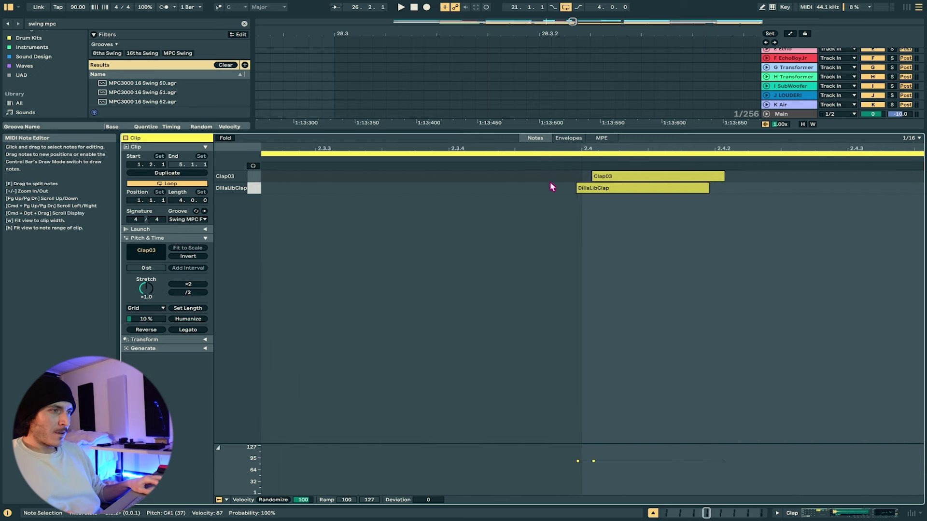
{"action": "scroll", "coordinate": [583, 182], "scroll_direction": "down", "scroll_amount": 10}
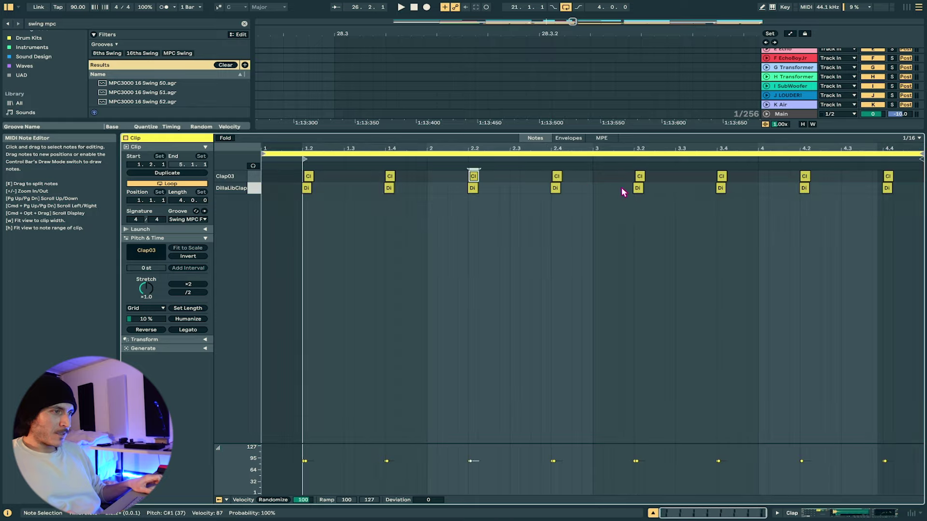
- Nudge the Clap03 note at 3.4 very slightly later, off the grid, and compare it with the DillaLibClap note beneath
{"action": "scroll", "coordinate": [623, 187], "scroll_direction": "up", "scroll_amount": 6}
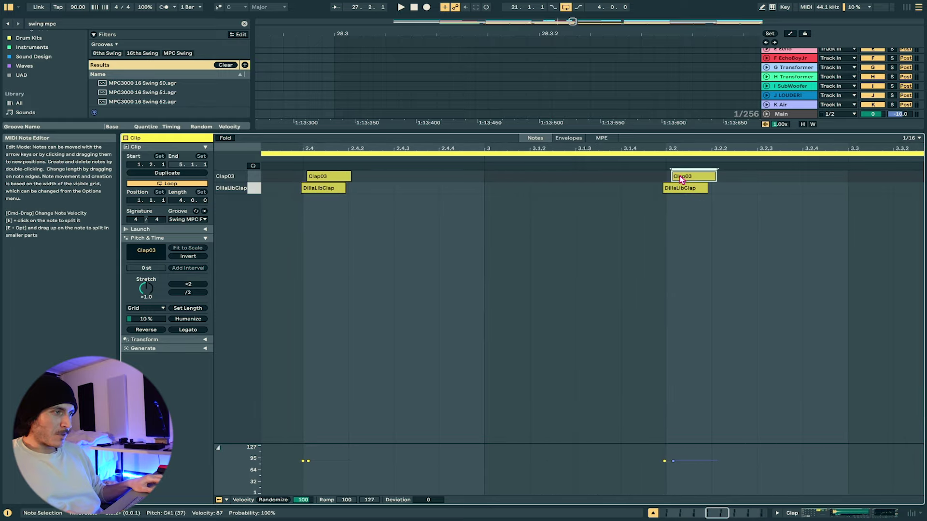
{"action": "scroll", "coordinate": [676, 179], "scroll_direction": "right", "scroll_amount": 5}
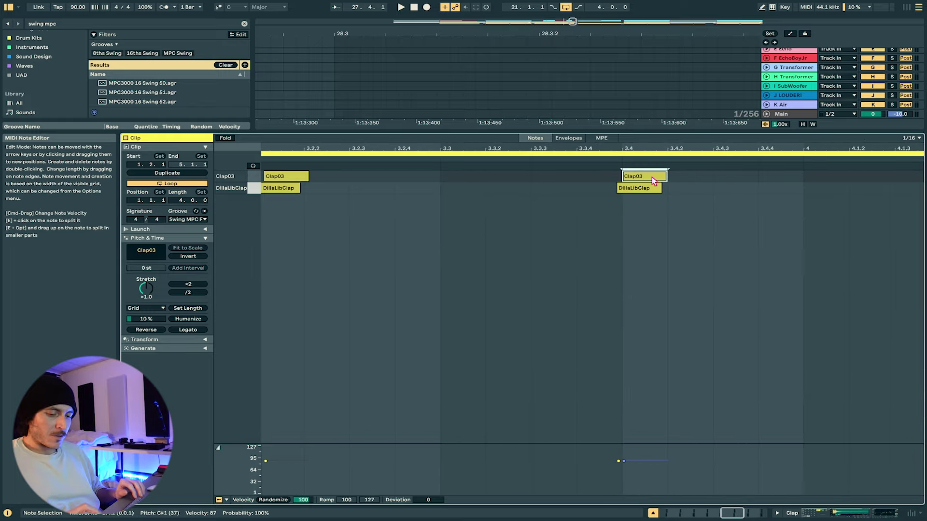
{"action": "key", "text": "super+Right"}
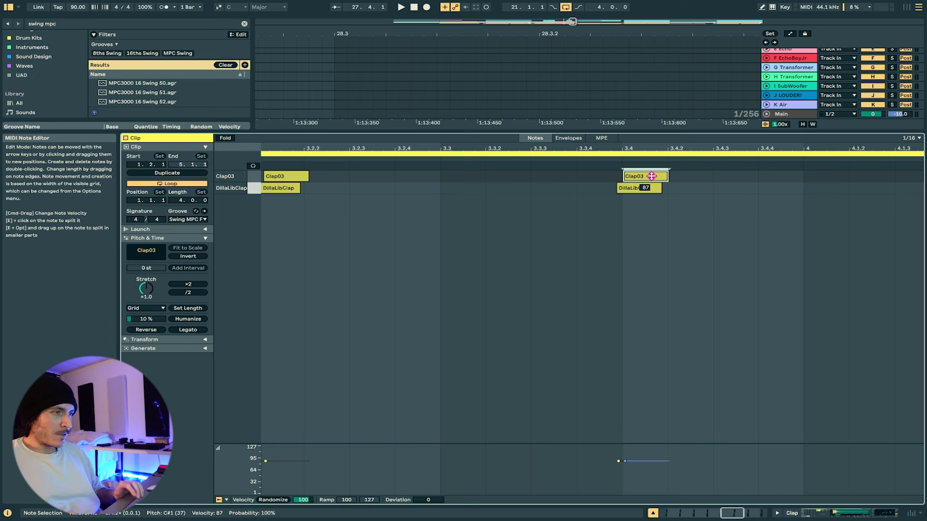
{"action": "key", "text": "super+Right"}
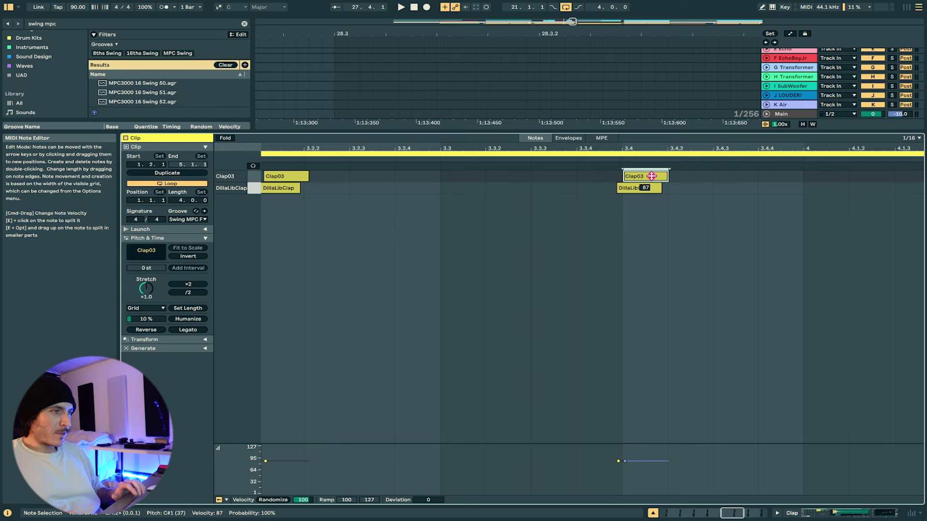
{"action": "scroll", "coordinate": [627, 187], "scroll_direction": "up", "scroll_amount": 5}
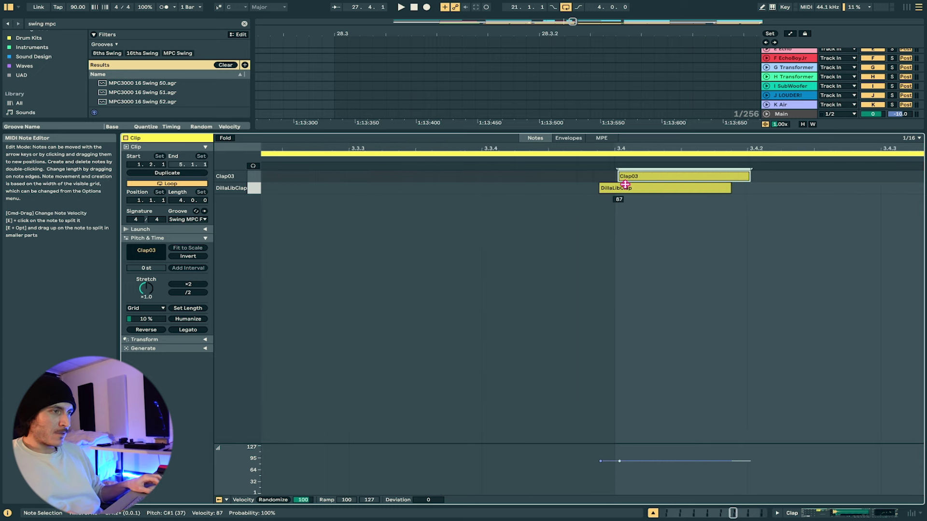
{"action": "left_click", "coordinate": [626, 189]}
{"action": "scroll", "coordinate": [626, 188], "scroll_direction": "down", "scroll_amount": 10}
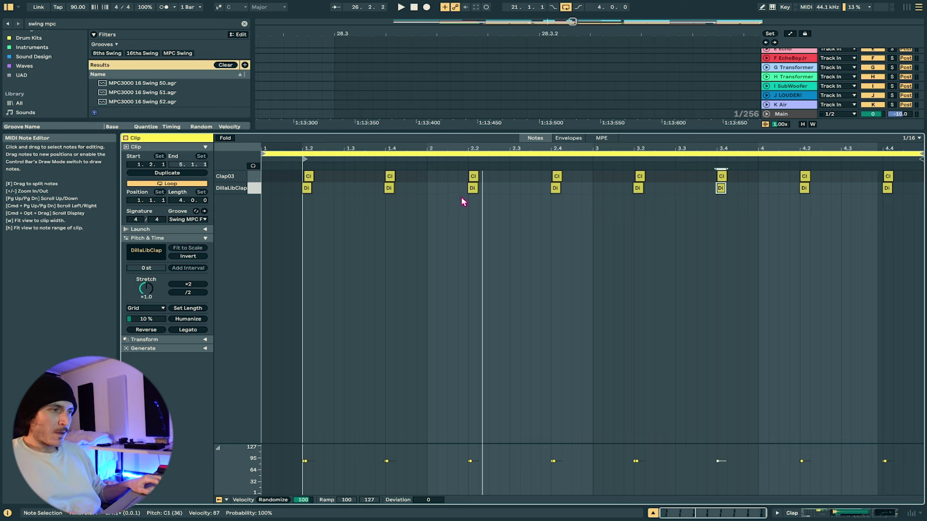
- Shift all notes in the clap clip slightly later, off the grid, and play the result
{"action": "left_click_drag", "start_coordinate": [464, 177], "coordinate": [488, 194]}
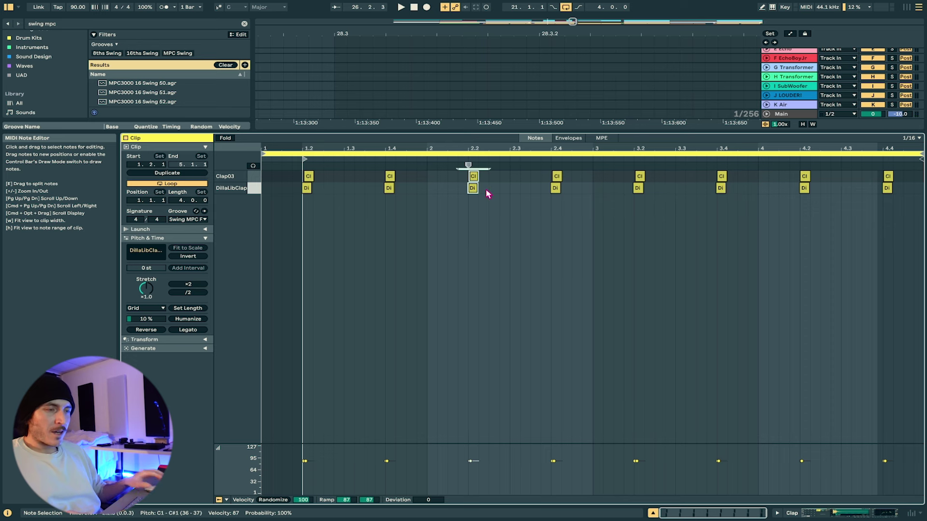
{"action": "left_click", "coordinate": [346, 199]}
{"action": "key", "text": "super+a"}
{"action": "key", "text": "alt+Right"}
{"action": "key", "text": "alt+Right"}
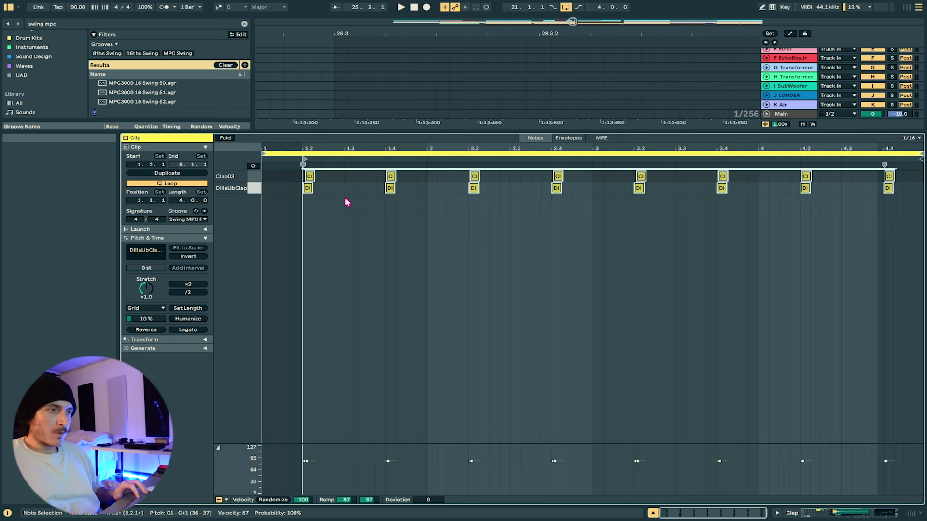
{"action": "key", "text": "alt+Right"}
{"action": "key", "text": "alt+Left"}
{"action": "key", "text": "space"}
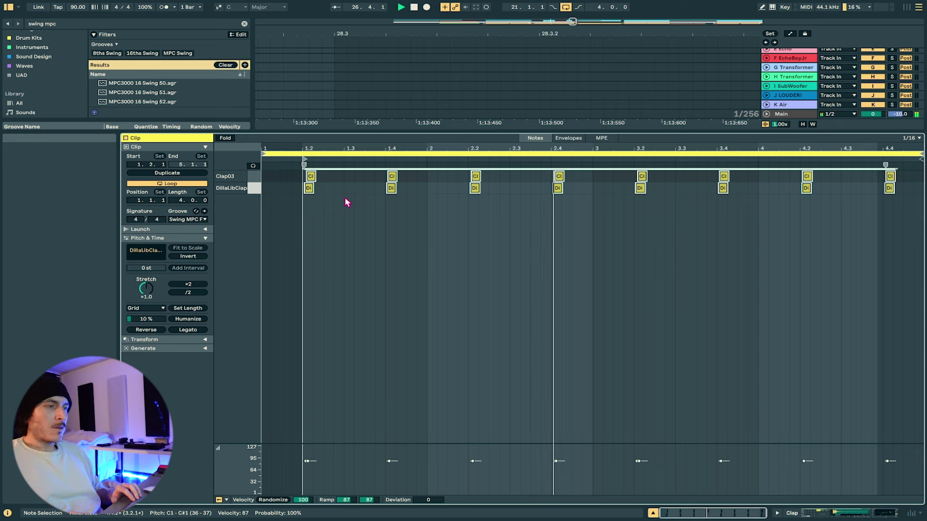
- Shift all notes in the clap clip slightly earlier, ahead of the grid, listen, and return to the arrangement
{"action": "key", "text": "alt+Left"}
{"action": "key", "text": "alt+Left"}
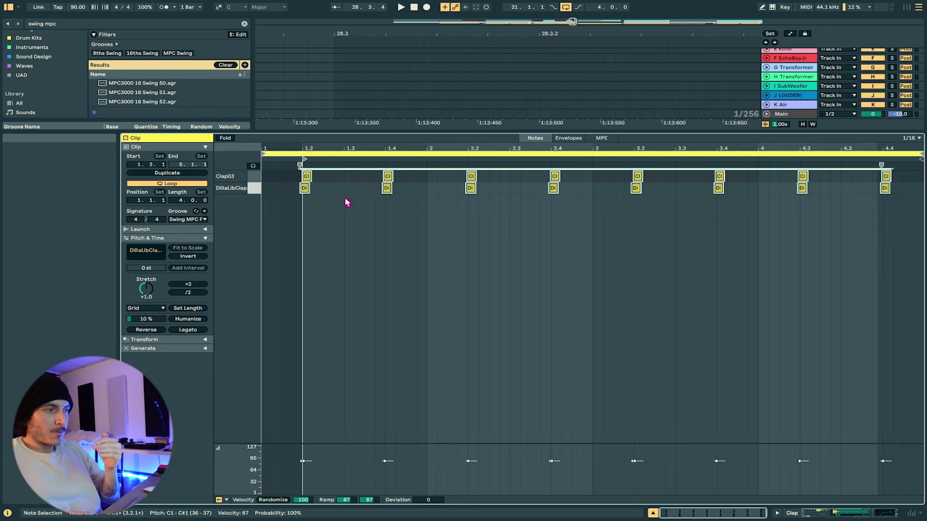
{"action": "key", "text": "space"}
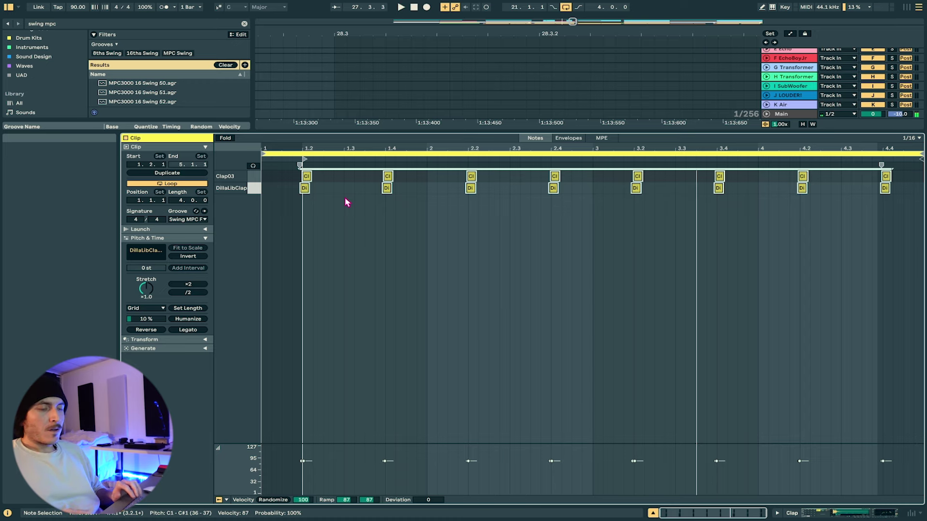
{"action": "key", "text": "shift+Tab"}
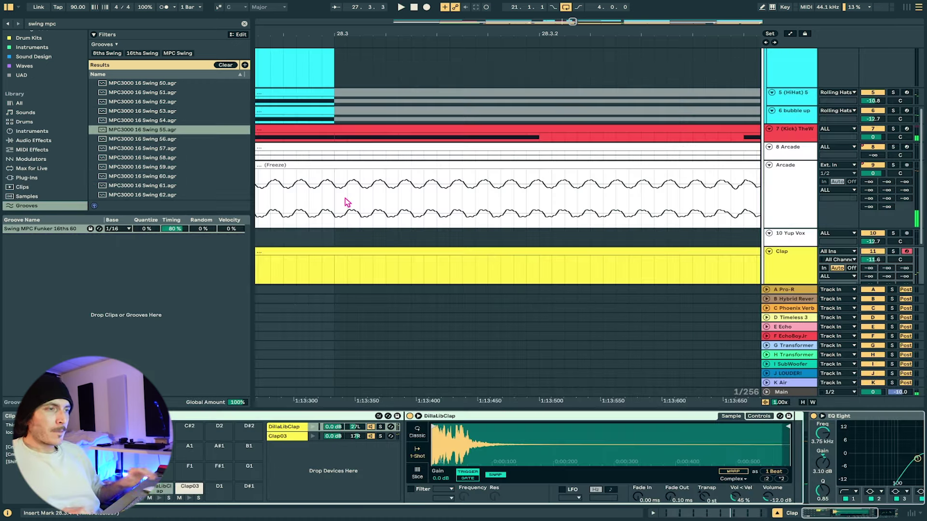
- Split the frozen Arcade audio clip at bar 16
{"action": "scroll", "coordinate": [472, 241], "scroll_direction": "down", "scroll_amount": 2}
{"action": "left_click", "coordinate": [474, 220]}
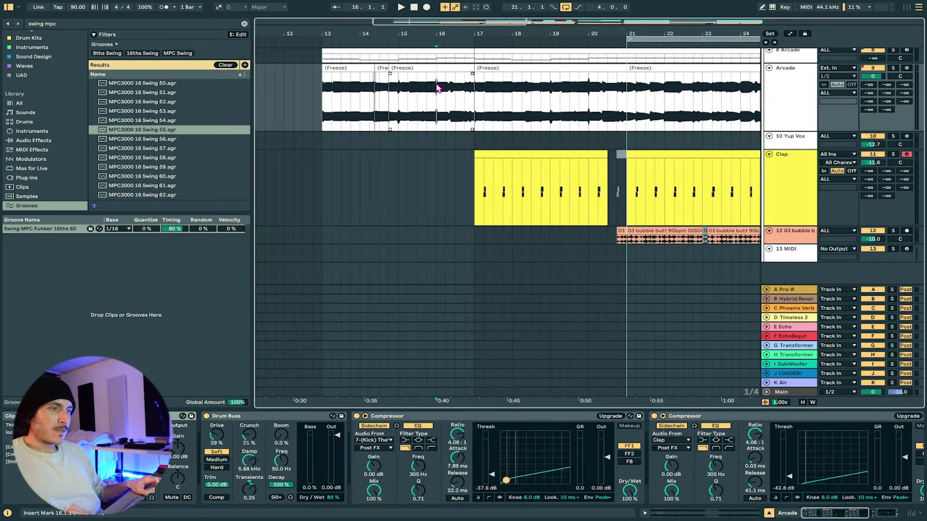
{"action": "scroll", "coordinate": [438, 89], "scroll_direction": "up", "scroll_amount": 10}
{"action": "scroll", "coordinate": [439, 90], "scroll_direction": "down", "scroll_amount": 3}
{"action": "scroll", "coordinate": [438, 89], "scroll_direction": "down", "scroll_amount": 2}
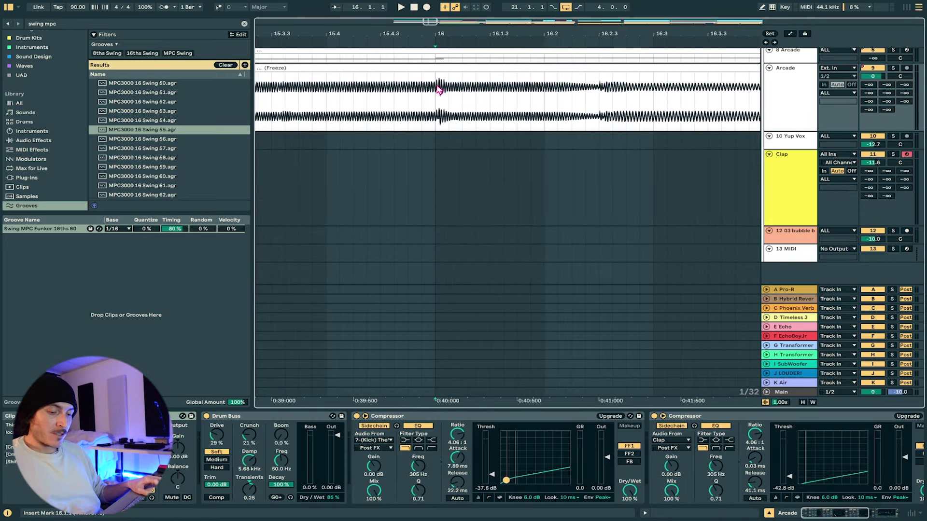
{"action": "scroll", "coordinate": [439, 90], "scroll_direction": "down", "scroll_amount": 4}
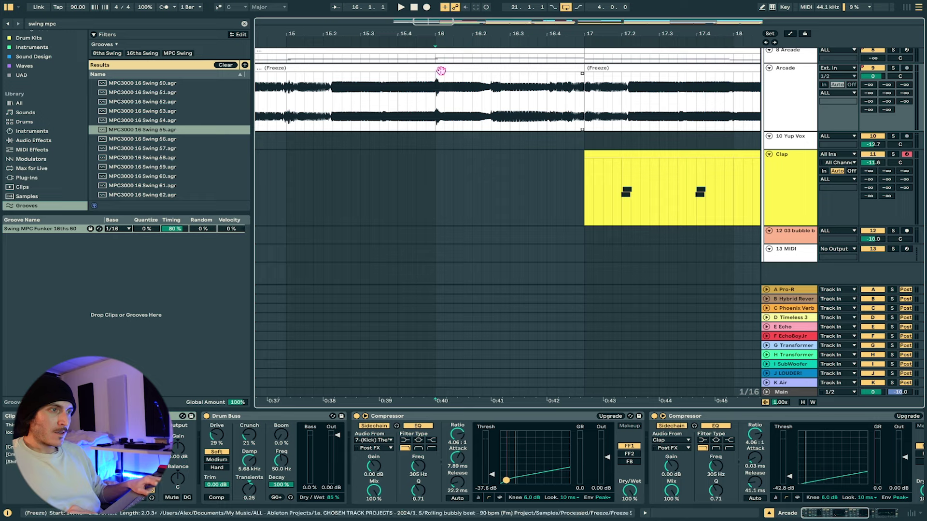
{"action": "left_click", "coordinate": [443, 68]}
{"action": "left_click", "coordinate": [436, 84]}
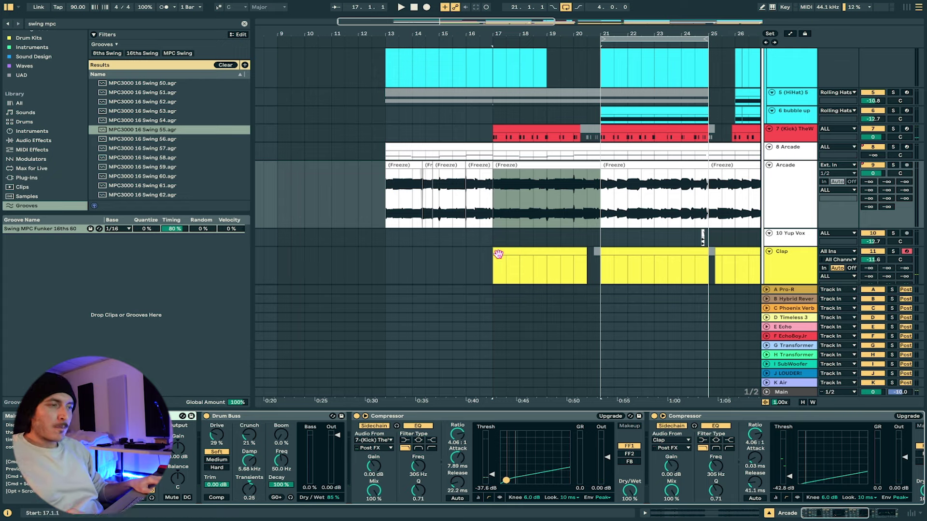
- Open the Clap track's MIDI clip at bar 17 and select all of its notes
{"action": "left_click", "coordinate": [518, 250]}
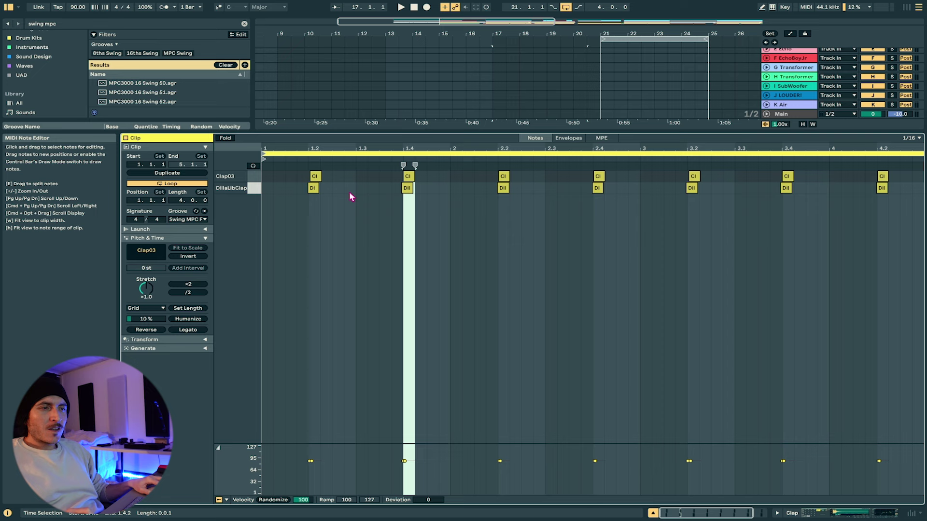
{"action": "left_click_drag", "start_coordinate": [349, 192], "coordinate": [274, 175]}
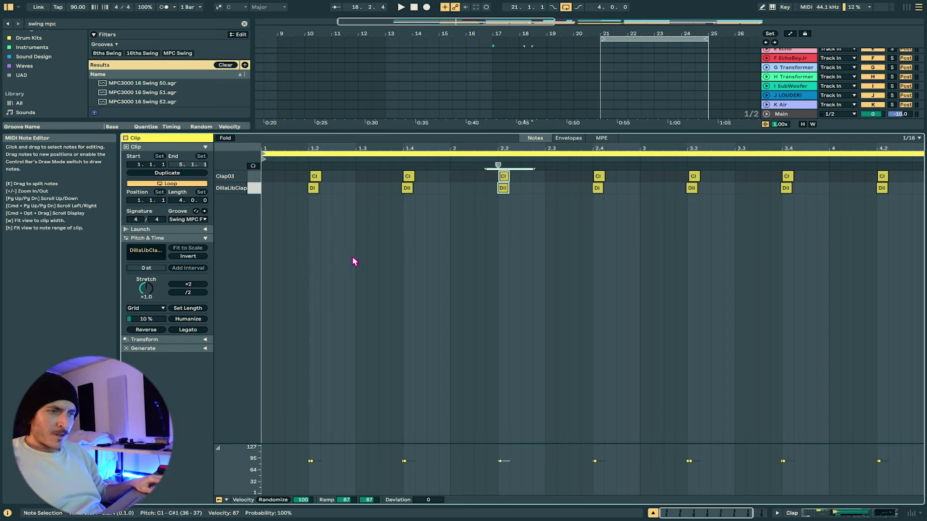
{"action": "left_click", "coordinate": [356, 231]}
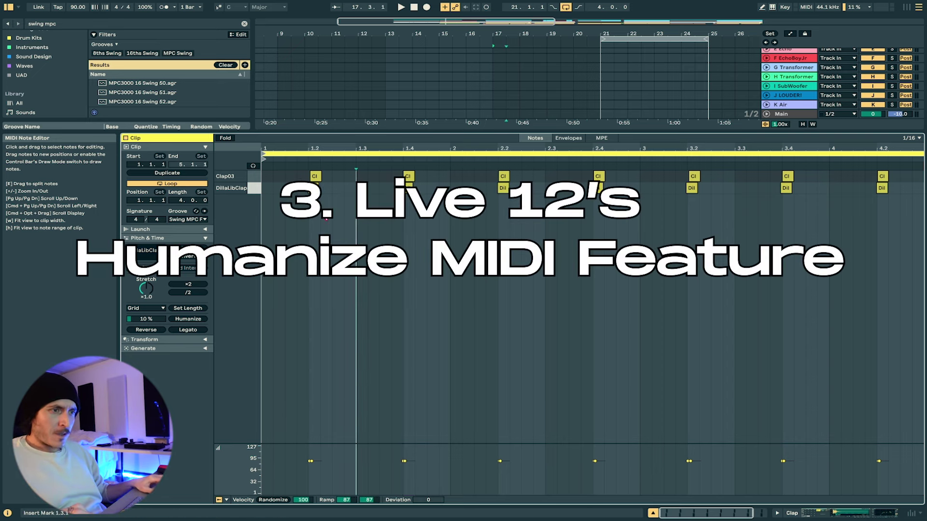
{"action": "key", "text": "super+a"}
{"action": "left_click", "coordinate": [205, 230]}
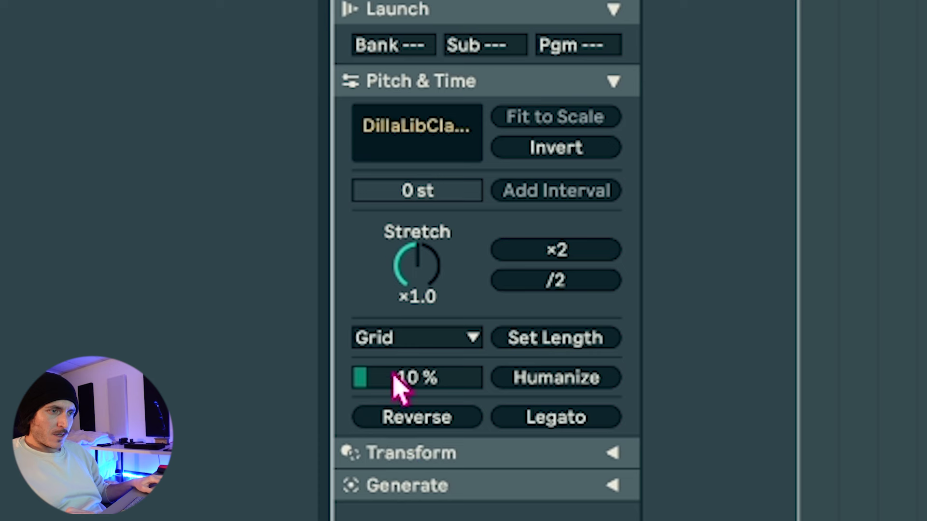
- Set the Humanize amount to 77% and apply Humanize repeatedly to all the clap notes
{"action": "left_click_drag", "start_coordinate": [437, 382], "coordinate": [437, 353]}
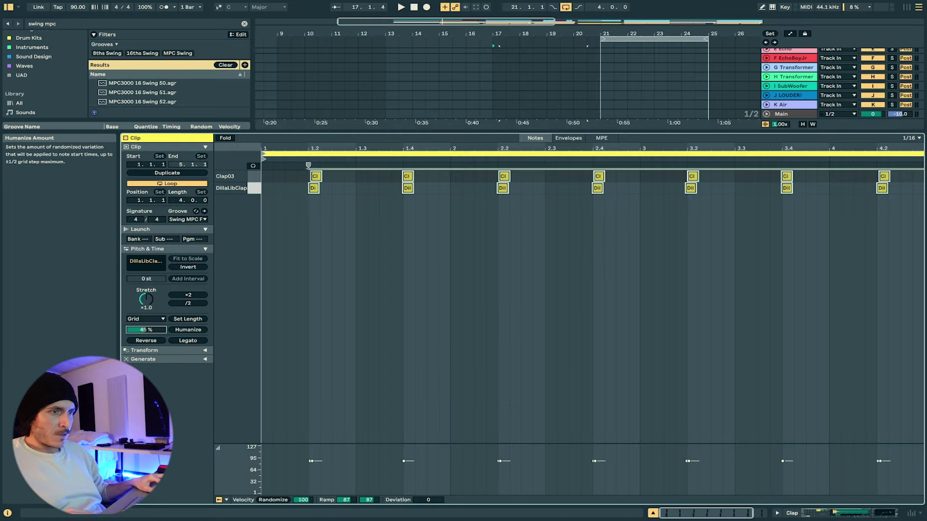
{"action": "mouse_move", "coordinate": [146, 330]}
{"action": "left_mouse_down"}
{"action": "mouse_move", "coordinate": [146, 349]}
{"action": "mouse_move", "coordinate": [145, 303]}
{"action": "mouse_move", "coordinate": [146, 315]}
{"action": "left_mouse_up"}
{"action": "left_click", "coordinate": [182, 333]}
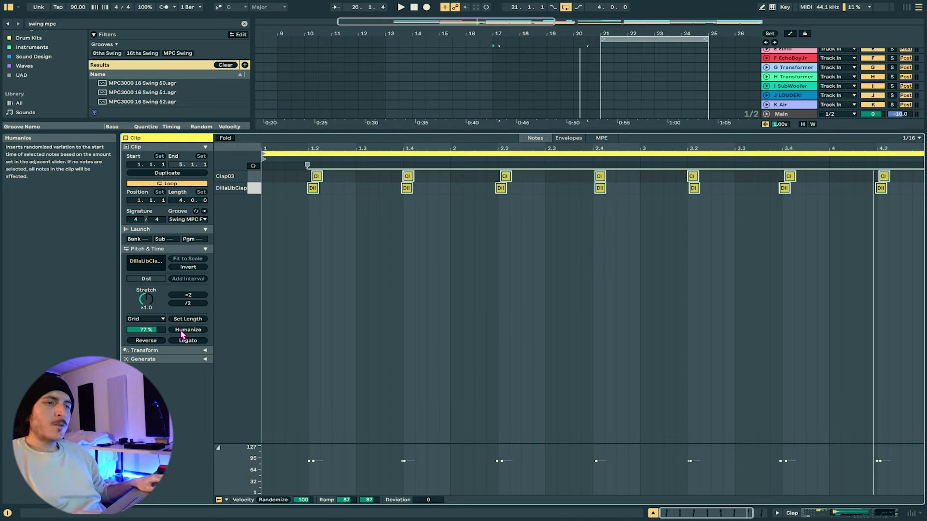
{"action": "left_click", "coordinate": [181, 333]}
{"action": "left_click", "coordinate": [181, 333]}
{"action": "left_click", "coordinate": [181, 333]}
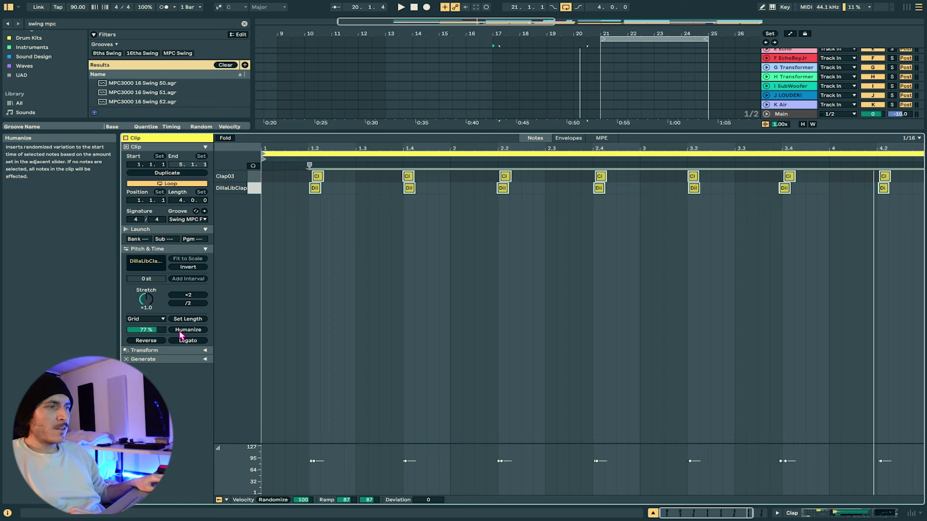
{"action": "left_click", "coordinate": [181, 334]}
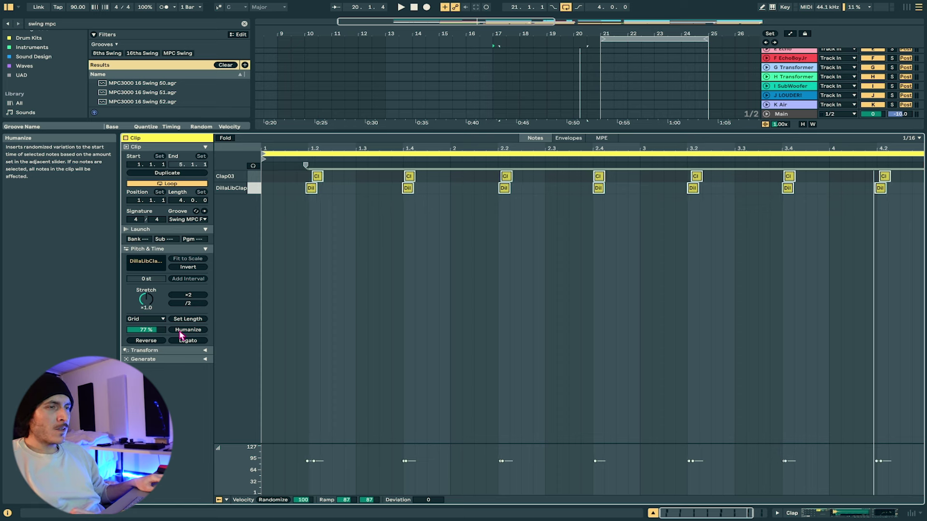
- Set the Humanize amount to 16%, reapply Humanize several times to the clap notes, and return to the arrangement
{"action": "left_click_drag", "start_coordinate": [152, 331], "coordinate": [152, 347]}
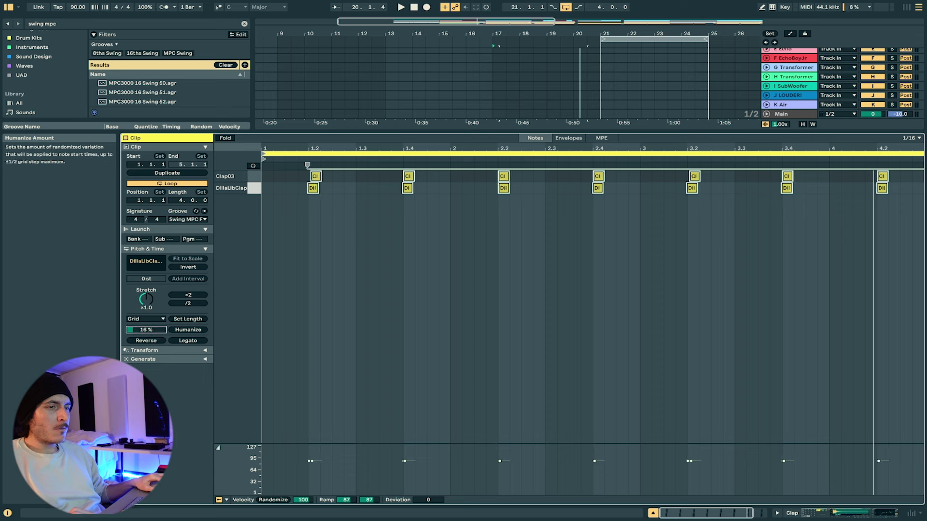
{"action": "left_click", "coordinate": [184, 331]}
{"action": "left_click", "coordinate": [184, 331]}
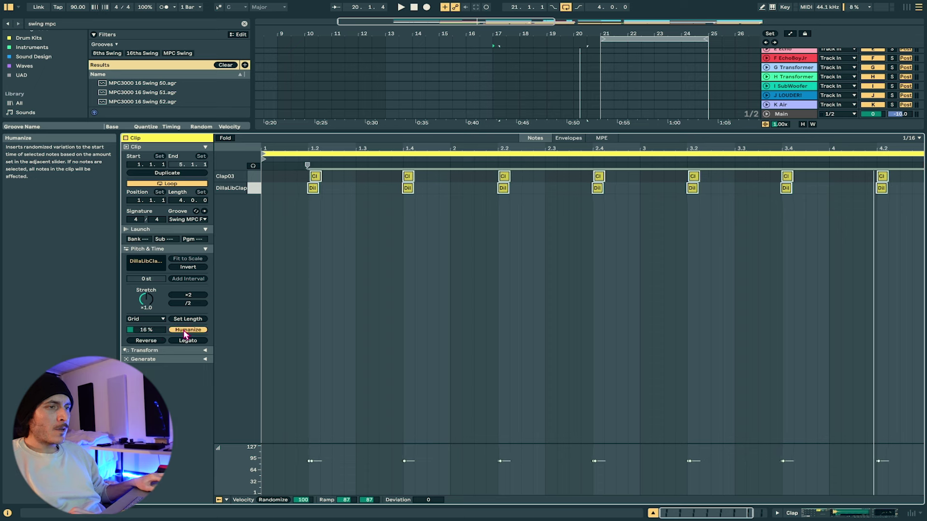
{"action": "left_click", "coordinate": [185, 332]}
{"action": "left_click", "coordinate": [185, 333]}
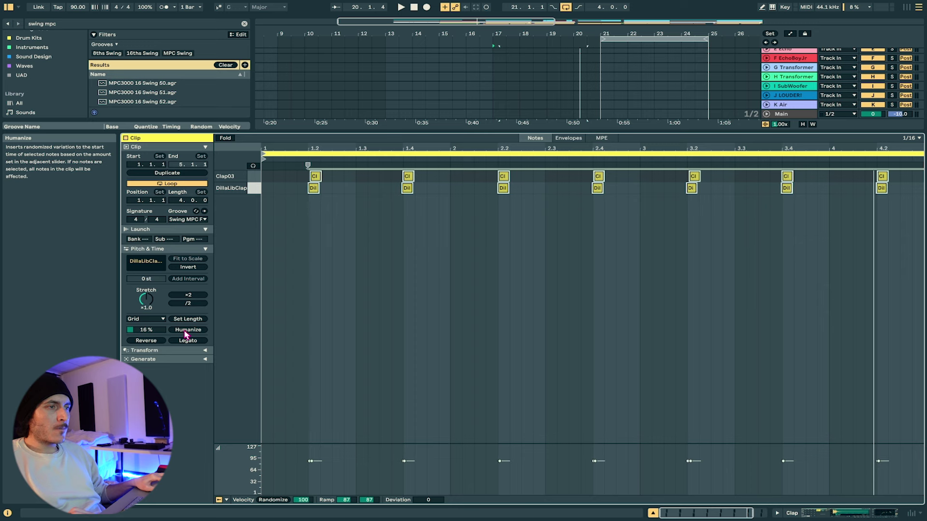
{"action": "left_click", "coordinate": [185, 334]}
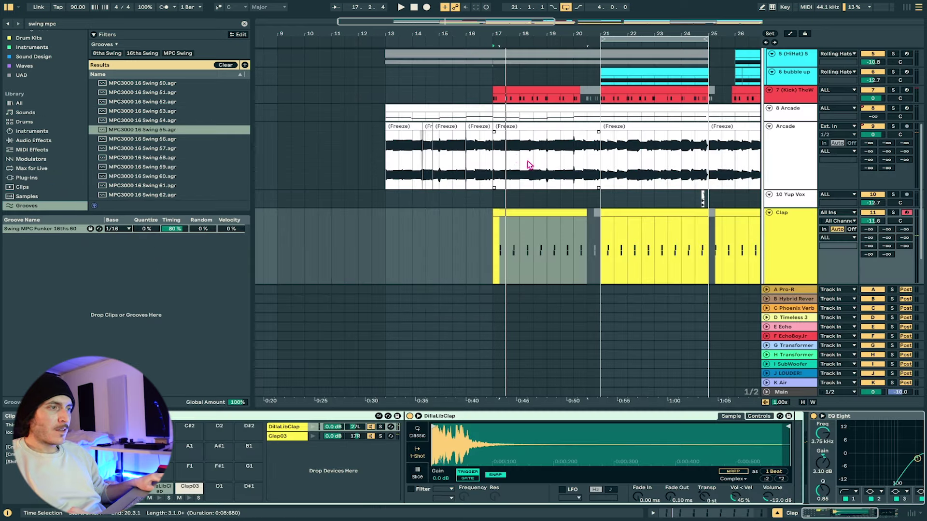
{"action": "left_click", "coordinate": [453, 250]}
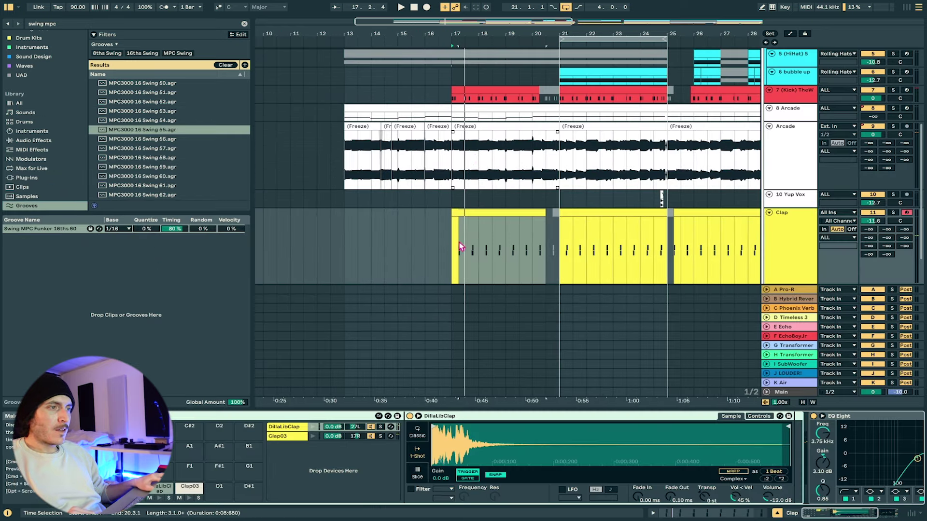
- Open the Clap track's MIDI clip at bar 21 and select all of its notes
{"action": "left_click", "coordinate": [475, 212]}
{"action": "left_click_drag", "start_coordinate": [563, 242], "coordinate": [453, 246]}
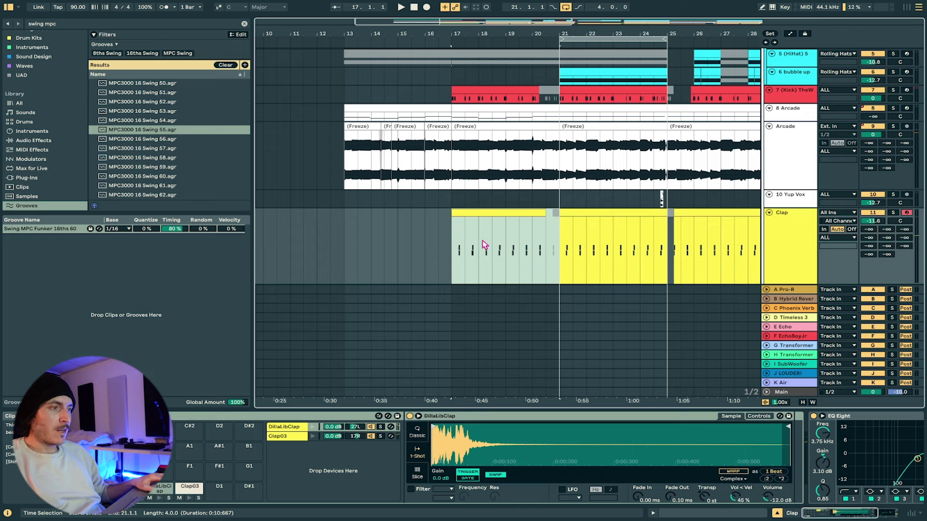
{"action": "left_click", "coordinate": [639, 214]}
{"action": "left_click_drag", "start_coordinate": [651, 213], "coordinate": [664, 213]}
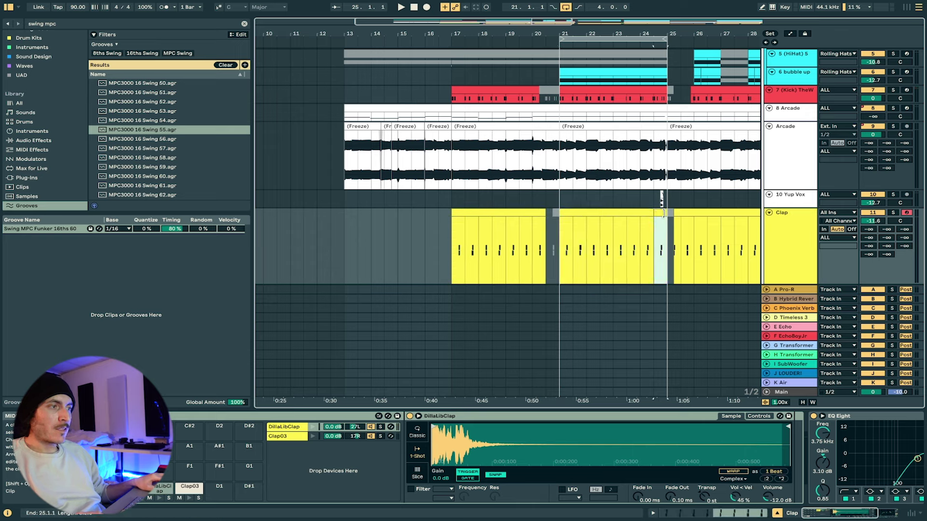
{"action": "left_click", "coordinate": [632, 214]}
{"action": "double_click", "coordinate": [631, 216]}
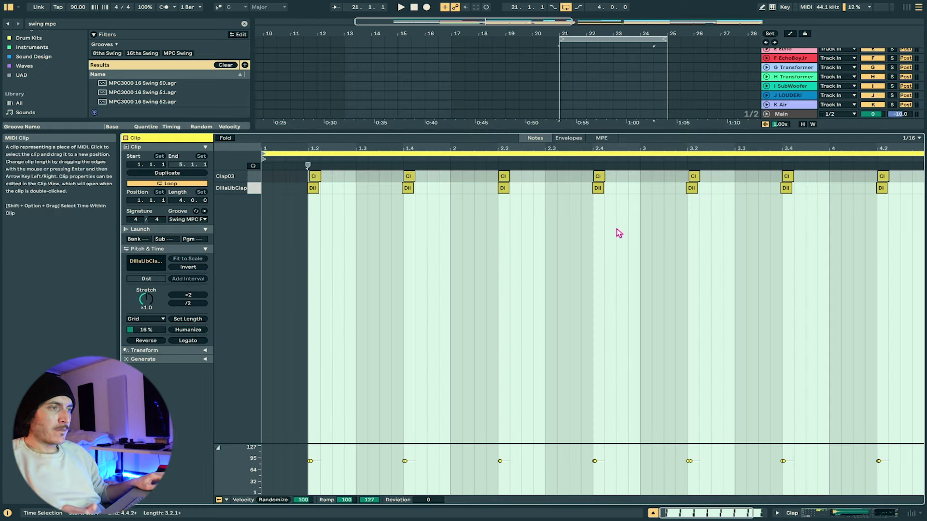
{"action": "left_click", "coordinate": [382, 191]}
{"action": "key", "text": "super+a"}
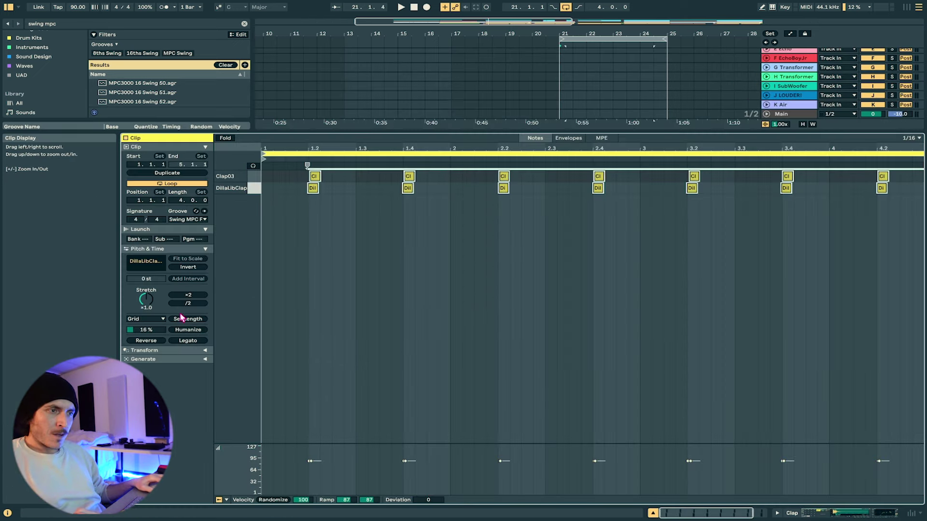
- Apply Humanize at 16% repeatedly to all the notes of the clap clip at bar 21
{"action": "left_click", "coordinate": [186, 332]}
{"action": "left_click", "coordinate": [186, 332]}
{"action": "left_click", "coordinate": [185, 332]}
{"action": "left_click", "coordinate": [186, 332]}
{"action": "left_click", "coordinate": [186, 333]}
{"action": "left_click", "coordinate": [186, 333]}
{"action": "left_click", "coordinate": [186, 332]}
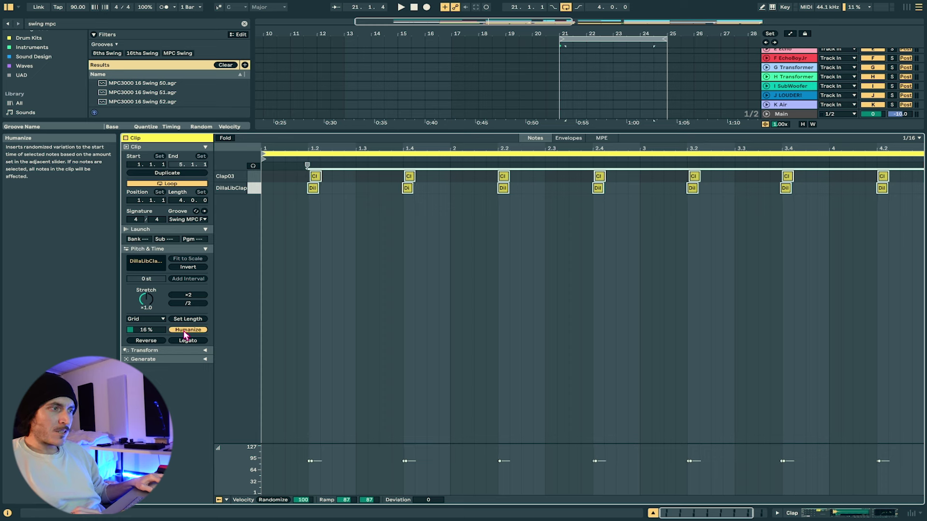
{"action": "left_click", "coordinate": [185, 332]}
{"action": "left_click", "coordinate": [186, 332]}
{"action": "left_click", "coordinate": [185, 332]}
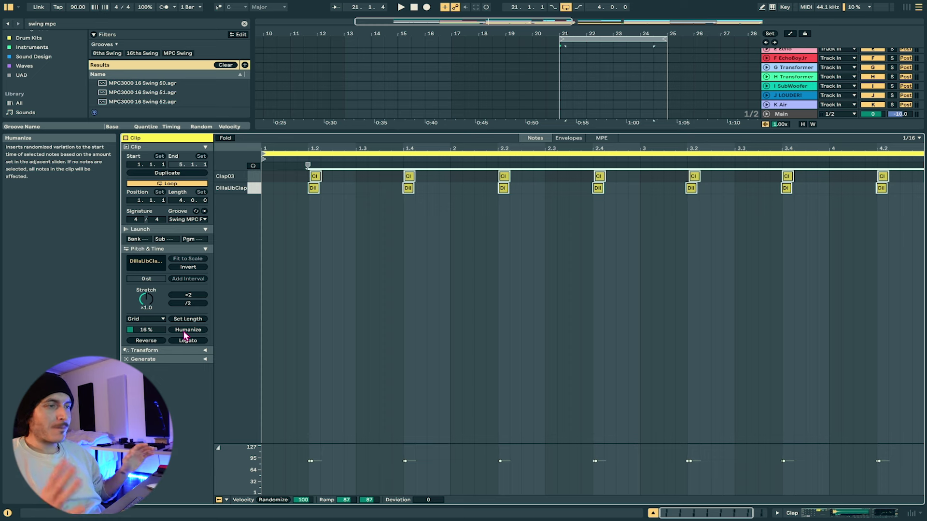
- Set the Humanize amount to 51%, reapply it to the clap notes, play the result and return to the arrangement
{"action": "left_click_drag", "start_coordinate": [136, 328], "coordinate": [136, 306]}
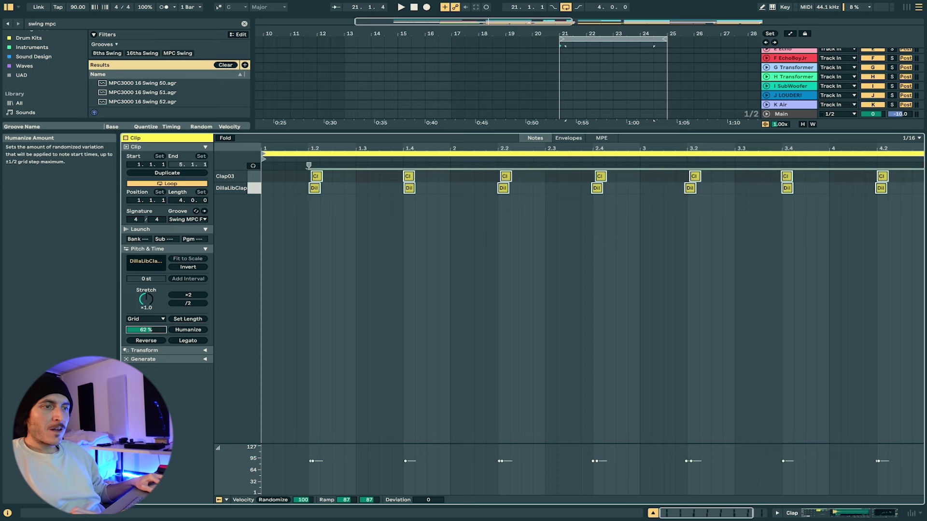
{"action": "left_click", "coordinate": [189, 330]}
{"action": "left_click", "coordinate": [189, 331]}
{"action": "key", "text": "space"}
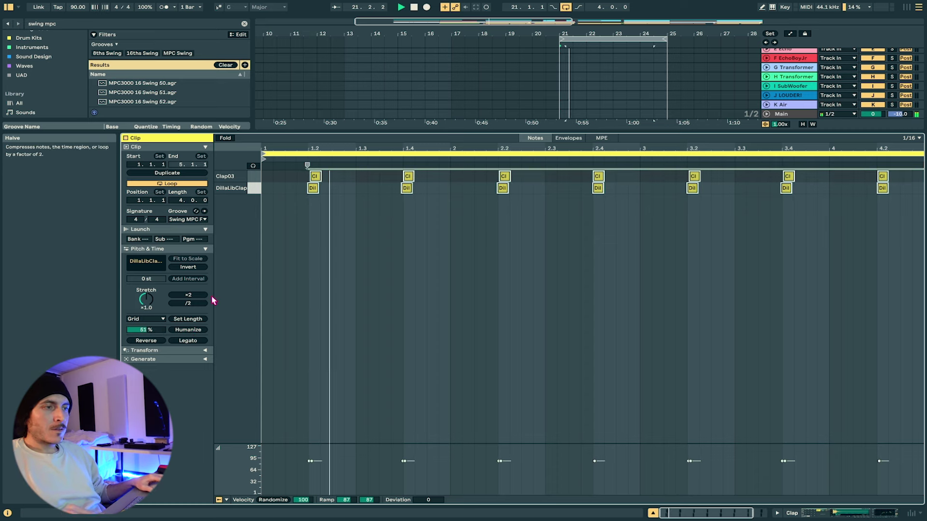
{"action": "key", "text": "shift+Tab"}
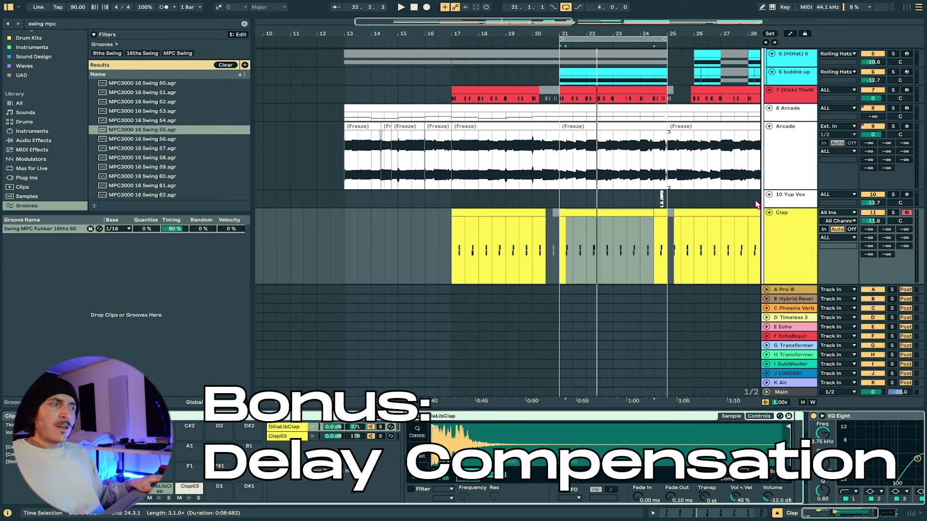
- Show the mixer below the arrangement and display its Track Options for the per-track delay settings
{"action": "left_click", "coordinate": [799, 266]}
{"action": "left_click", "coordinate": [790, 392]}
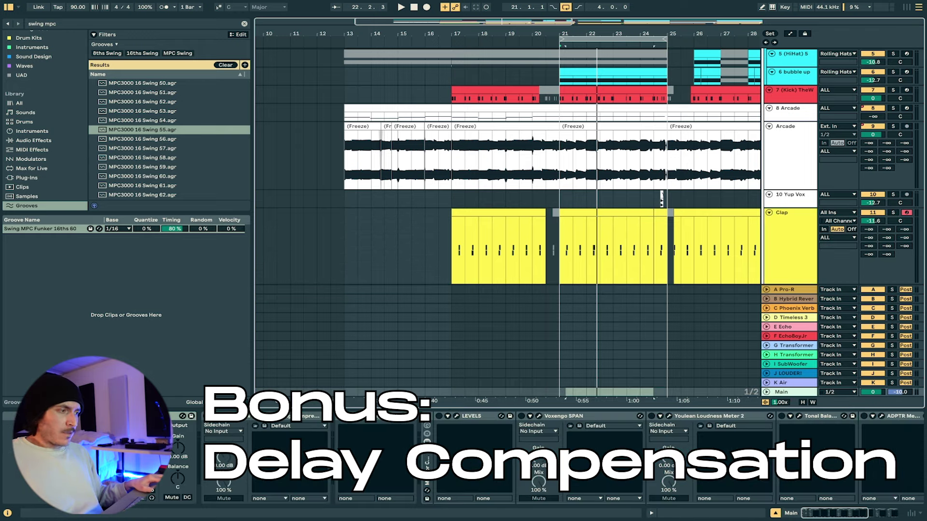
{"action": "left_click", "coordinate": [911, 514]}
{"action": "left_click", "coordinate": [919, 516]}
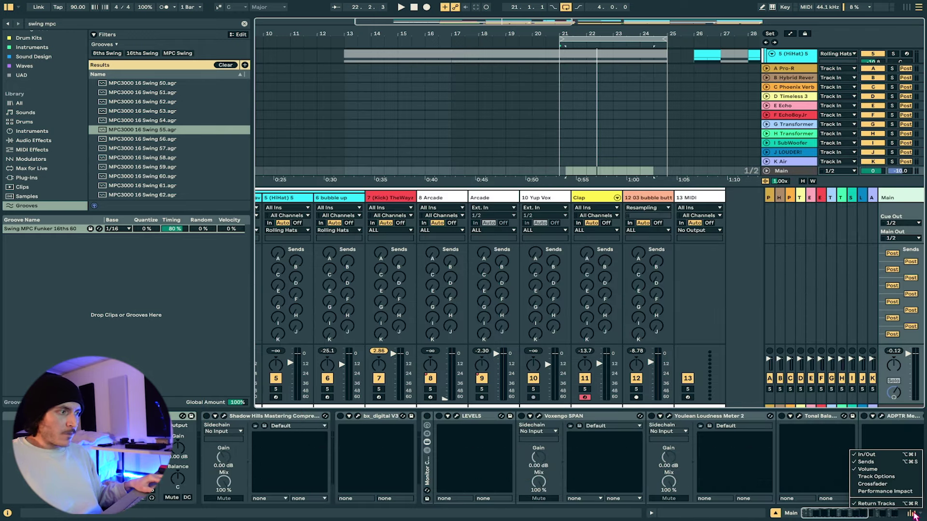
{"action": "left_click", "coordinate": [888, 491]}
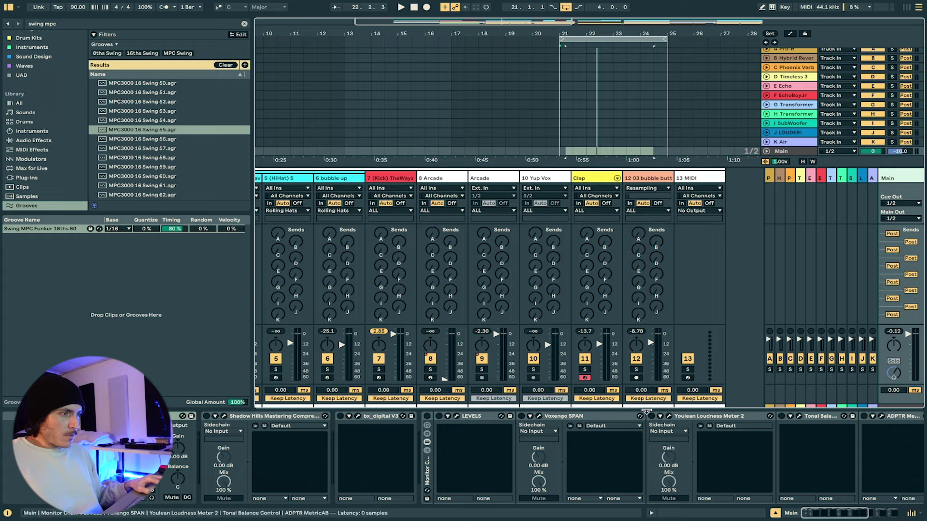
- Hide the mixer's Track Options and display them again
{"action": "left_click", "coordinate": [911, 513]}
{"action": "left_click", "coordinate": [911, 513]}
{"action": "left_click", "coordinate": [920, 516]}
{"action": "left_click", "coordinate": [876, 477]}
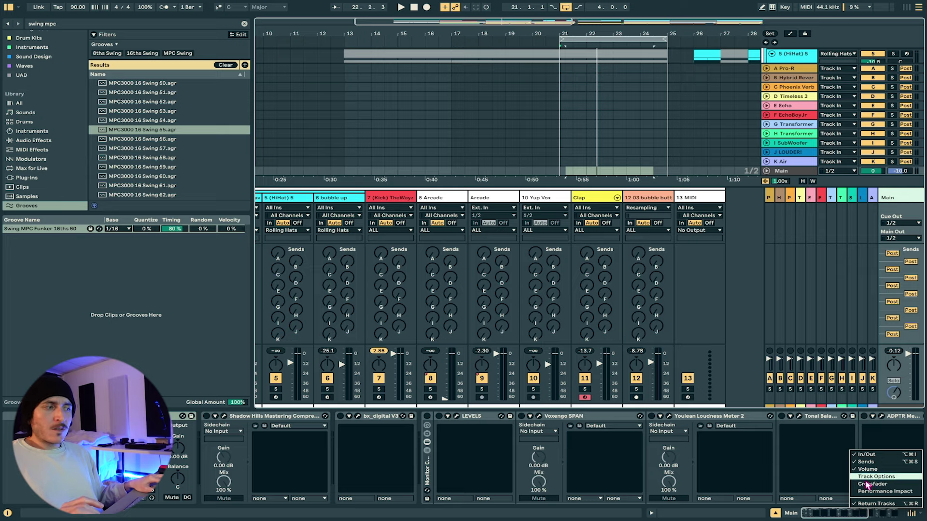
{"action": "left_click", "coordinate": [869, 479]}
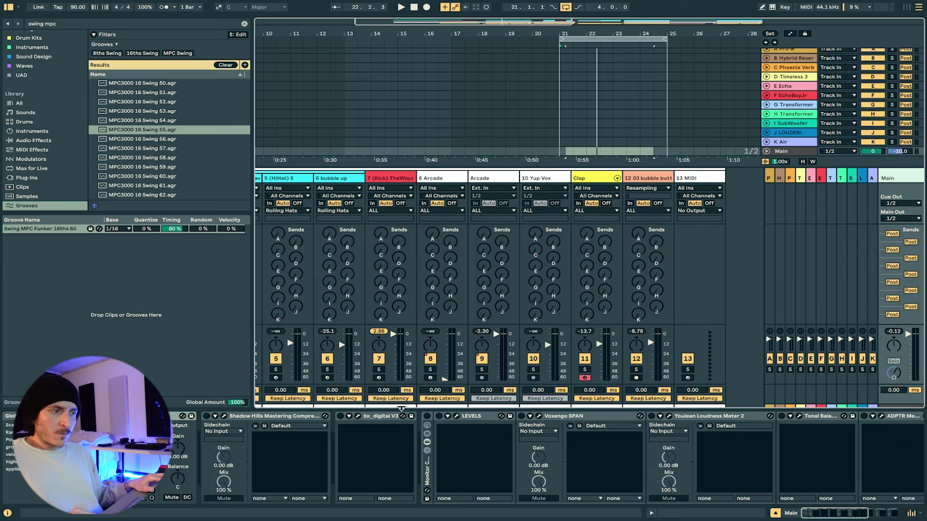
- Try a 24 ms track delay on the Kick track, reset it, and set the Clap track's delay to 17 ms
{"action": "left_click_drag", "start_coordinate": [385, 392], "coordinate": [385, 382]}
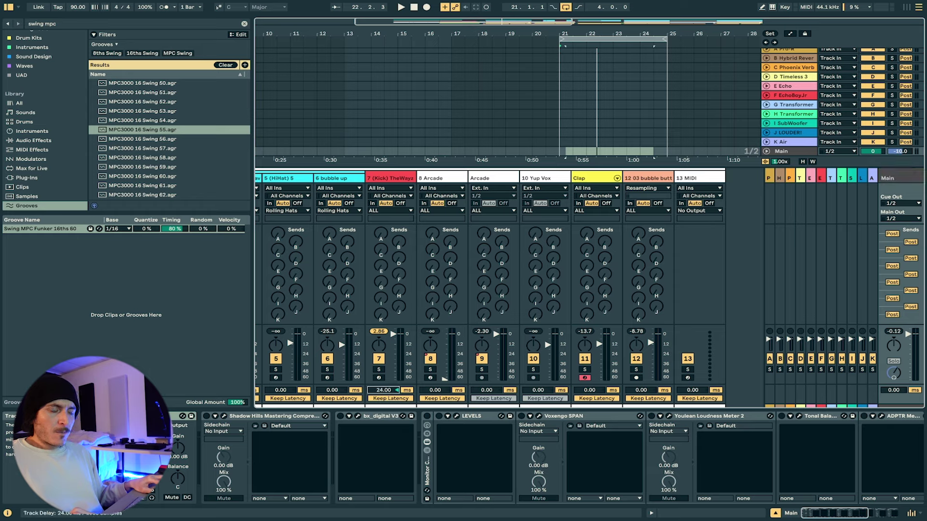
{"action": "key", "text": "Delete"}
{"action": "left_click", "coordinate": [594, 389]}
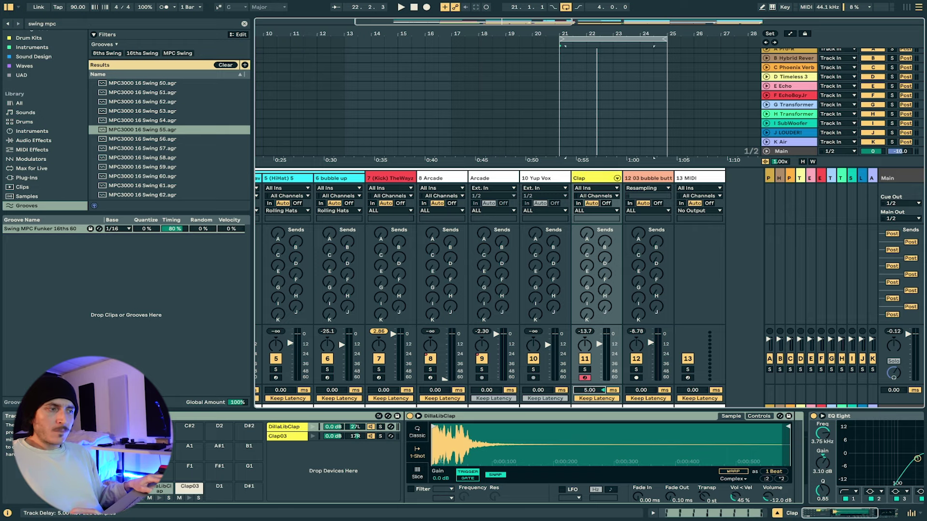
{"action": "key", "text": "Tab"}
{"action": "key", "text": "Tab"}
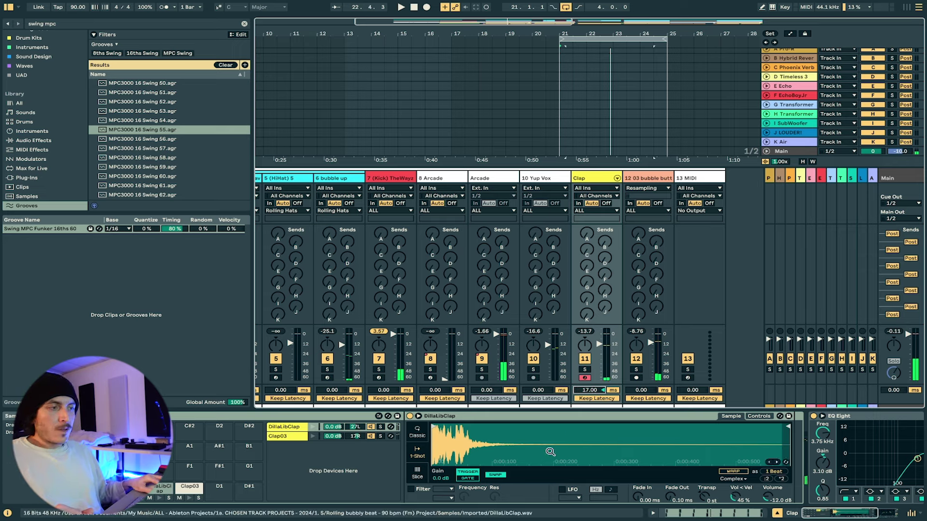
{"action": "key", "text": "space"}
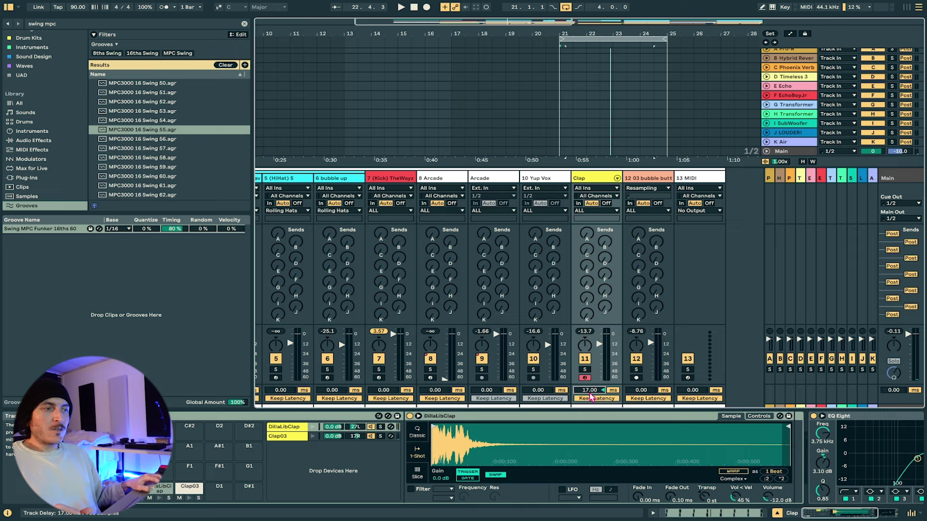
- Try track delays of 22 ms and 146 ms on track 12 during playback, and reset its delay
{"action": "left_click_drag", "start_coordinate": [642, 391], "coordinate": [641, 382]}
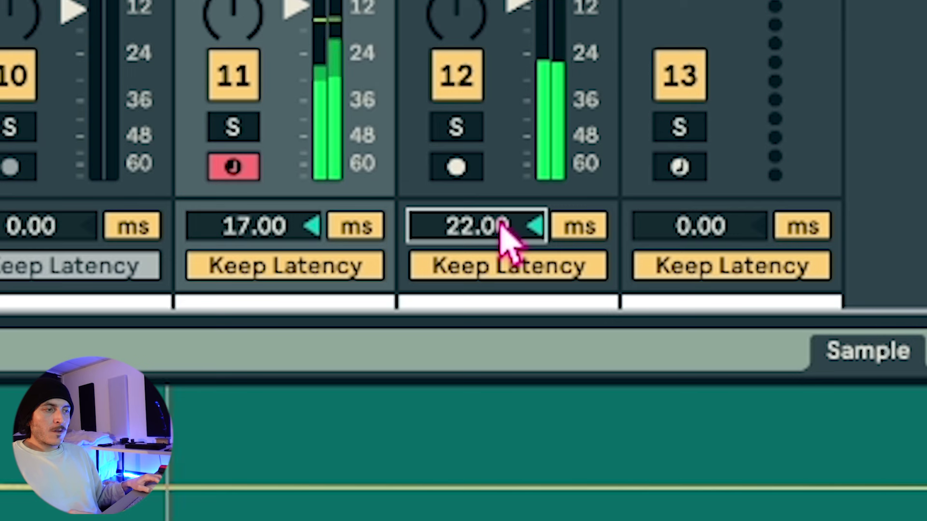
{"action": "left_click_drag", "start_coordinate": [495, 227], "coordinate": [495, 167]}
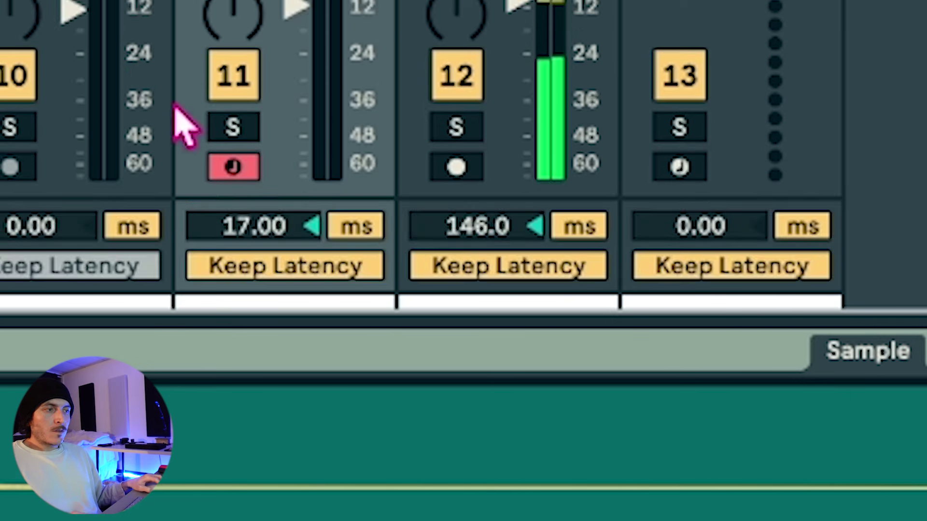
{"action": "left_click_drag", "start_coordinate": [480, 232], "coordinate": [459, 262]}
{"action": "double_click", "coordinate": [472, 229]}
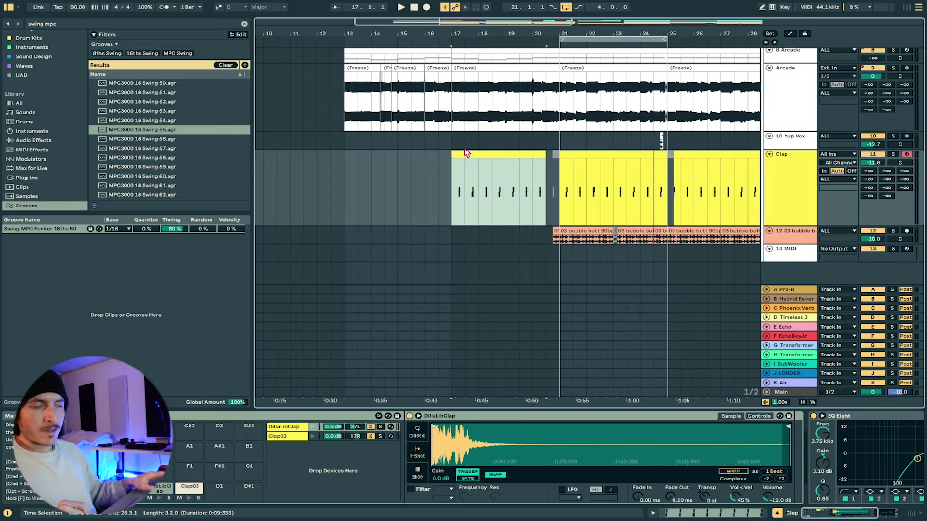
{"action": "left_click", "coordinate": [768, 173]}
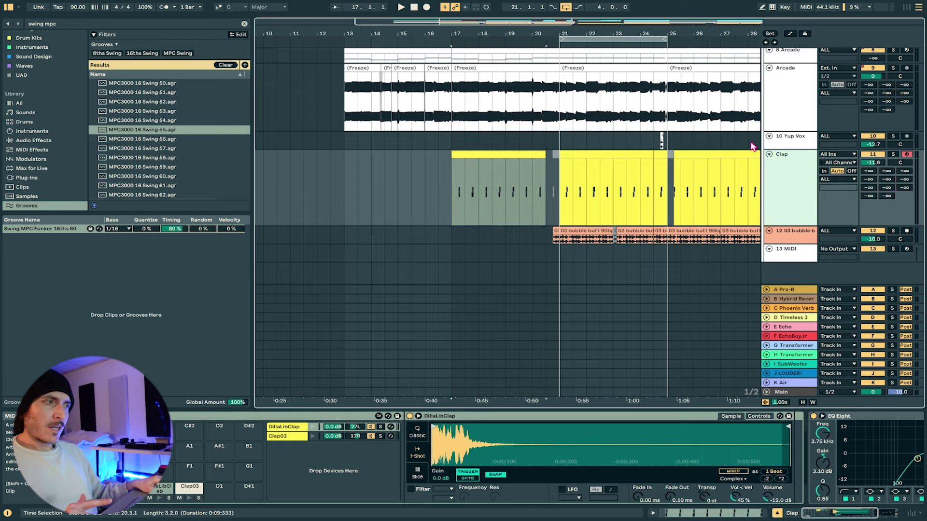
{"action": "scroll", "coordinate": [635, 154], "scroll_direction": "up", "scroll_amount": 5}
{"action": "scroll", "coordinate": [636, 154], "scroll_direction": "left", "scroll_amount": 1}
{"action": "scroll", "coordinate": [595, 145], "scroll_direction": "right", "scroll_amount": 6}
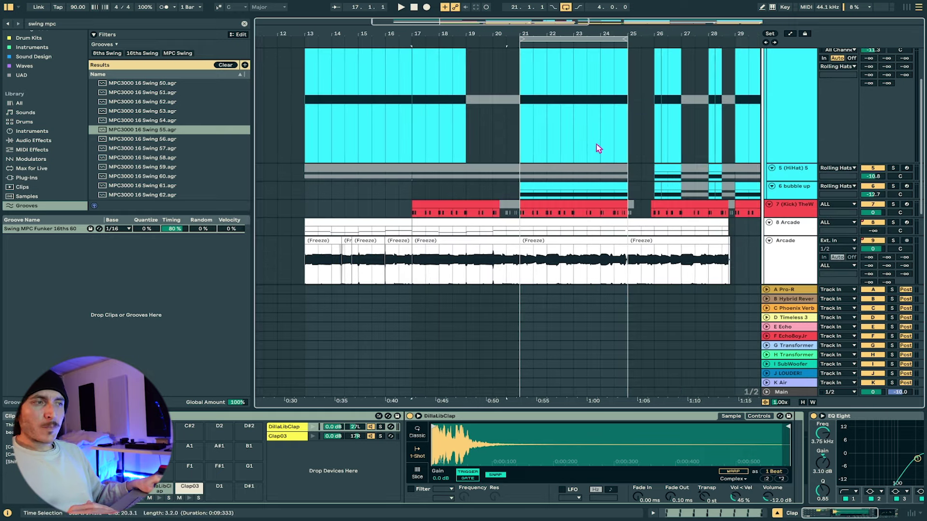
{"action": "scroll", "coordinate": [587, 145], "scroll_direction": "down", "scroll_amount": 3}
{"action": "scroll", "coordinate": [582, 144], "scroll_direction": "down", "scroll_amount": 3}
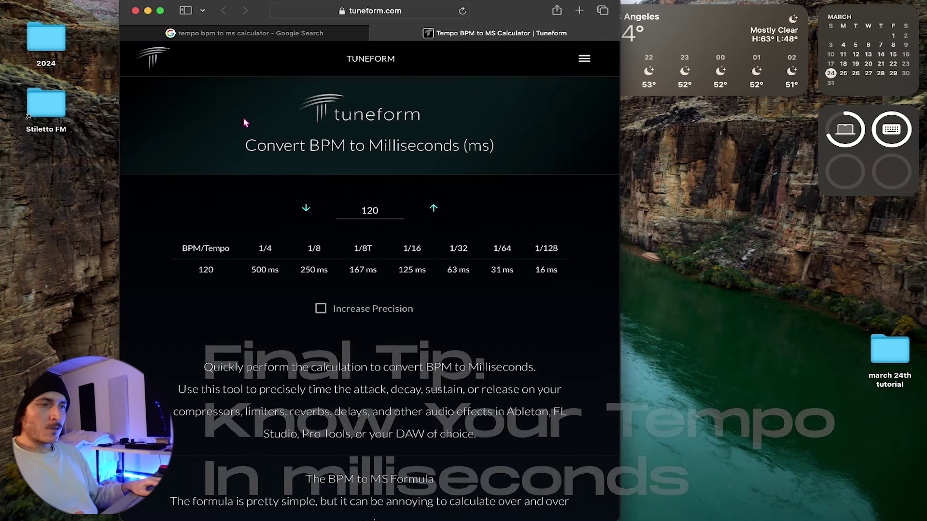
- Switch to the Tuneform BPM to milliseconds calculator in the browser and set the tempo to 90 BPM
{"action": "key", "text": "ctrl+Tab"}
{"action": "left_click", "coordinate": [372, 213]}
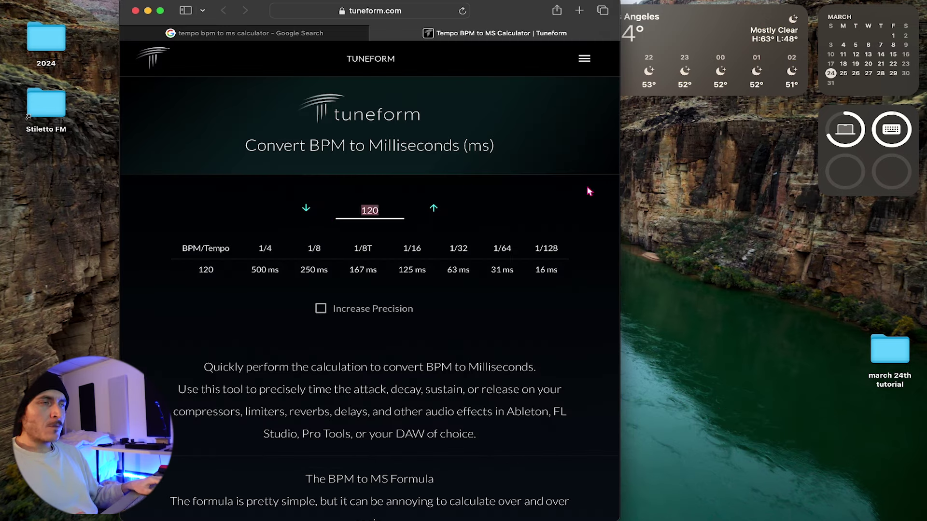
{"action": "key", "text": "ctrl+Right"}
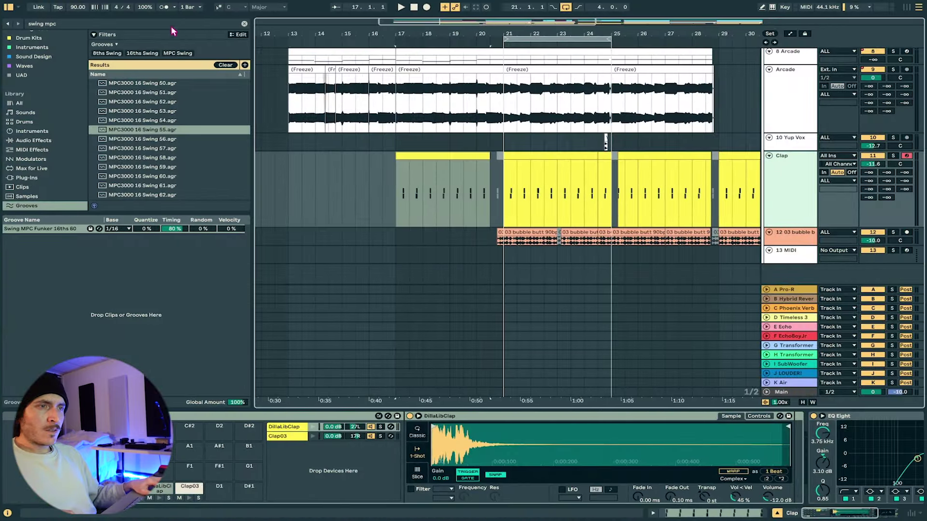
{"action": "key", "text": "ctrl+Left"}
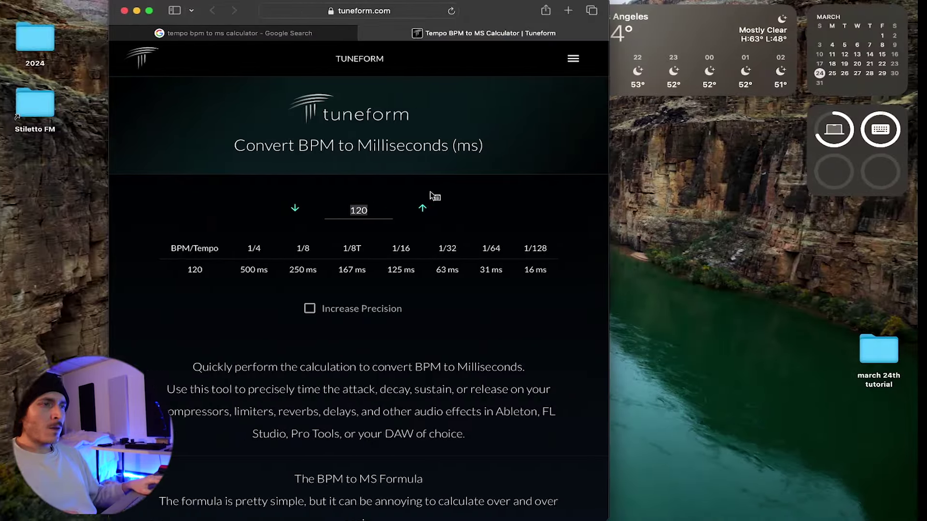
{"action": "left_click", "coordinate": [375, 212]}
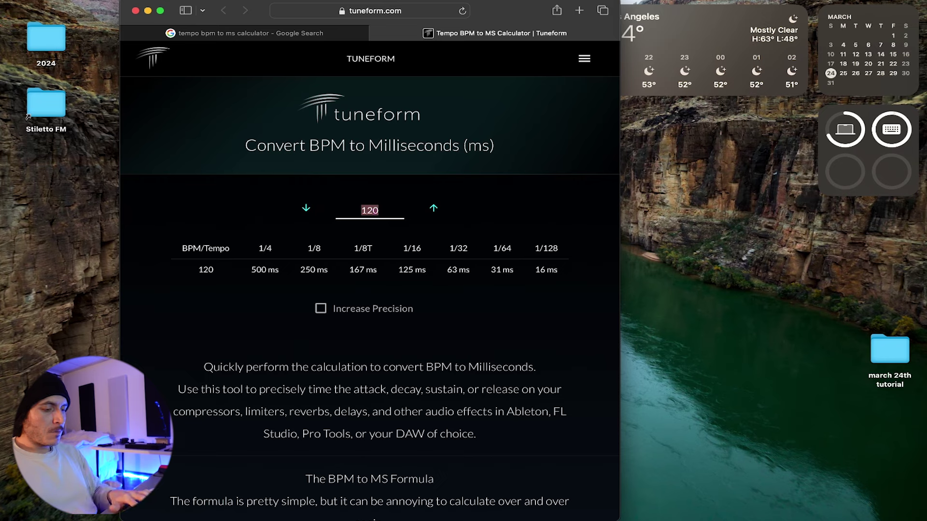
{"action": "type", "text": "90"}
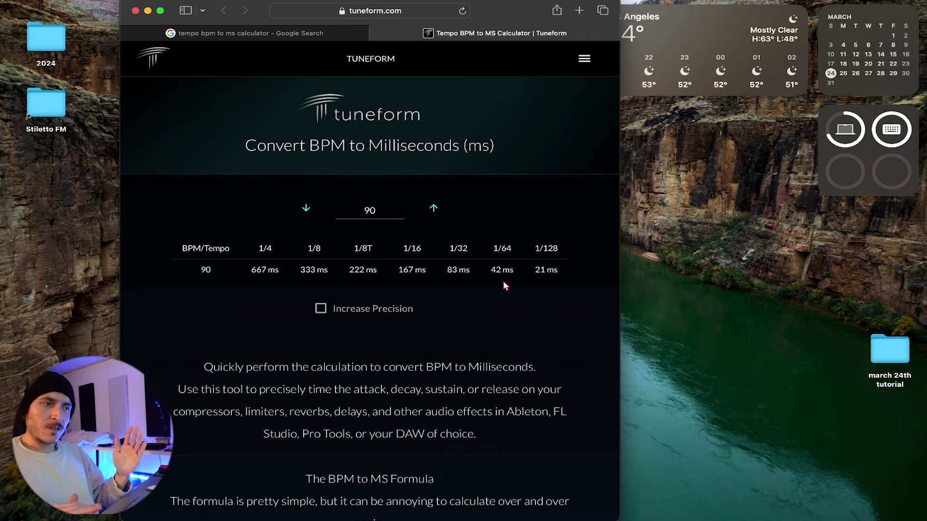
- Switch back to Ableton Live, solo the DrumSynth track and select the Rate control of its Arpeggiator
{"action": "key", "text": "ctrl+Right"}
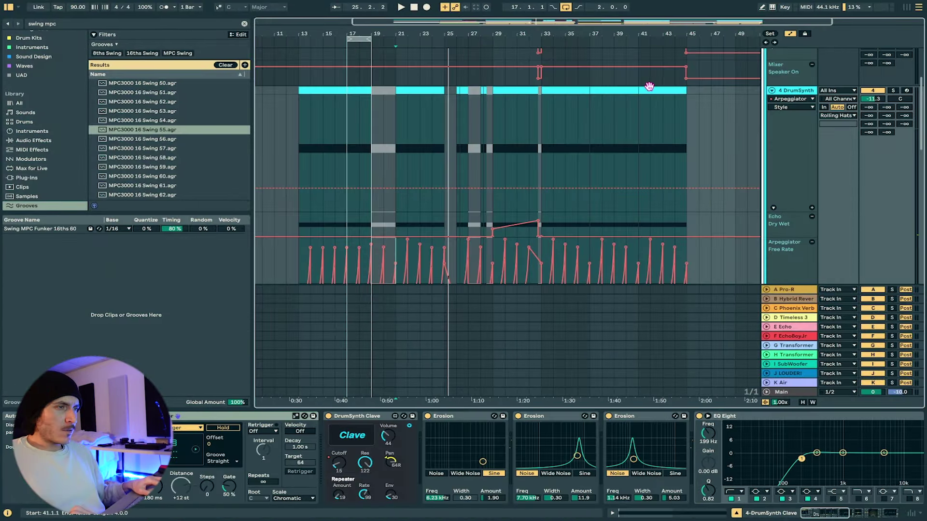
{"action": "scroll", "coordinate": [649, 91], "scroll_direction": "down", "scroll_amount": 3}
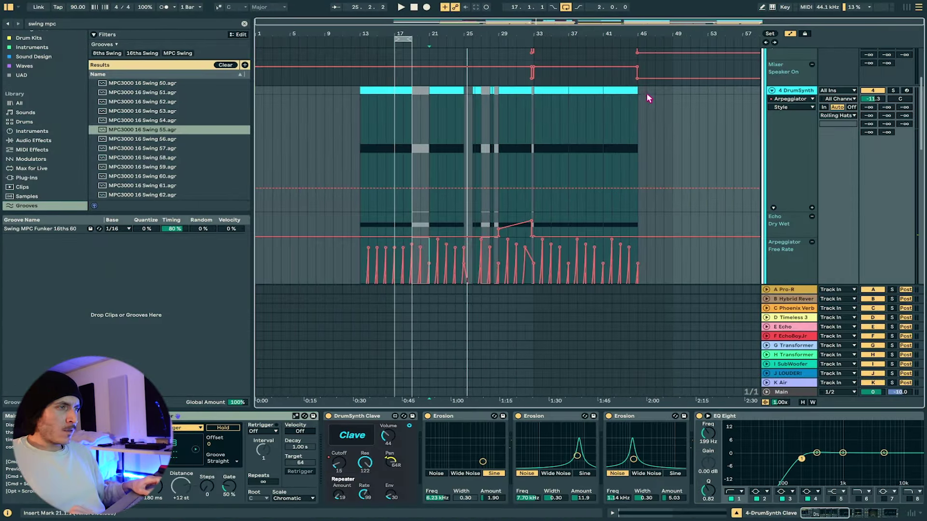
{"action": "scroll", "coordinate": [879, 97], "scroll_direction": "down", "scroll_amount": 1}
{"action": "left_click", "coordinate": [893, 71]}
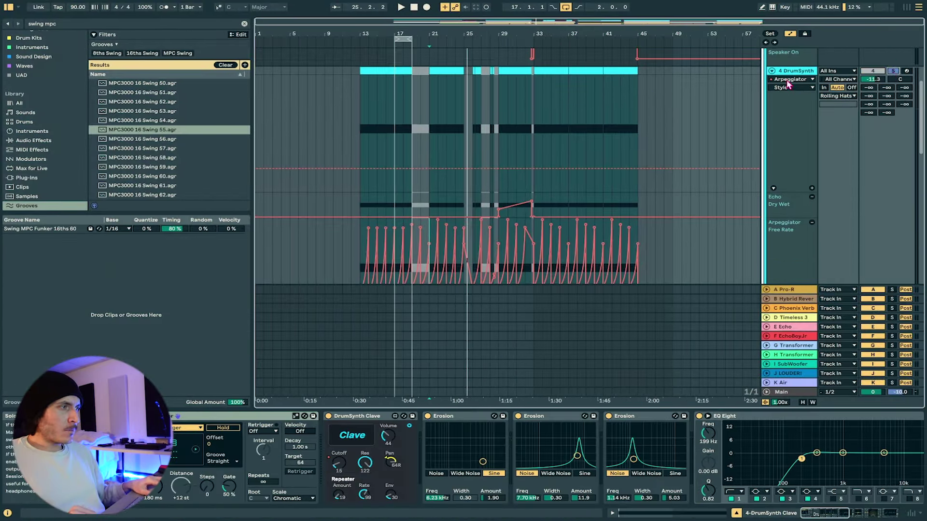
{"action": "left_click", "coordinate": [772, 71]}
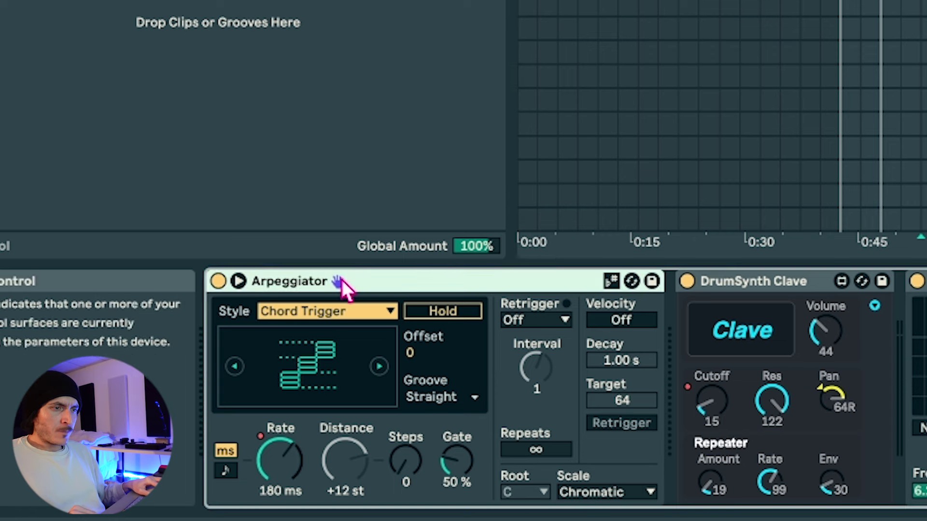
{"action": "right_click", "coordinate": [277, 465]}
{"action": "left_click", "coordinate": [276, 463]}
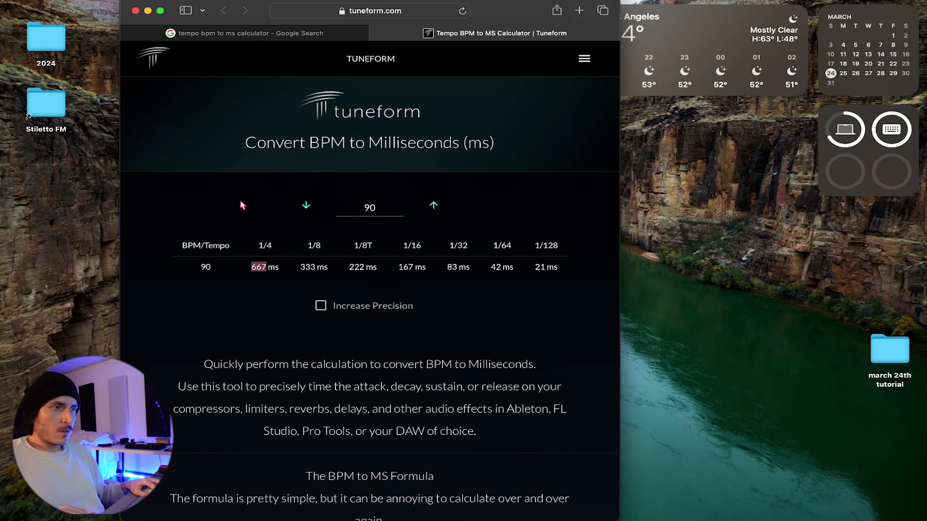
- Compare the calculator's note lengths at 90 BPM with the Arpeggiator Free Rate automation on the HiHat track in Ableton Live
{"action": "left_click", "coordinate": [265, 269]}
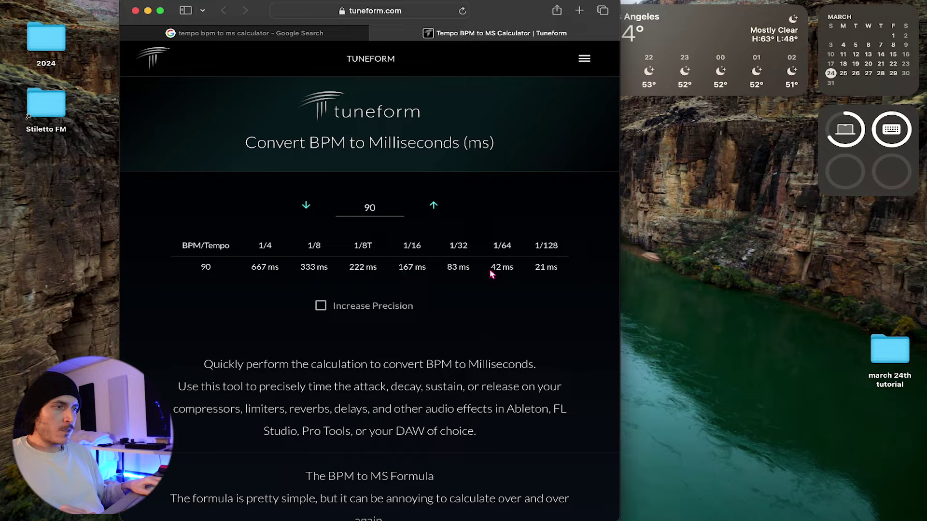
{"action": "key", "text": "ctrl+Right"}
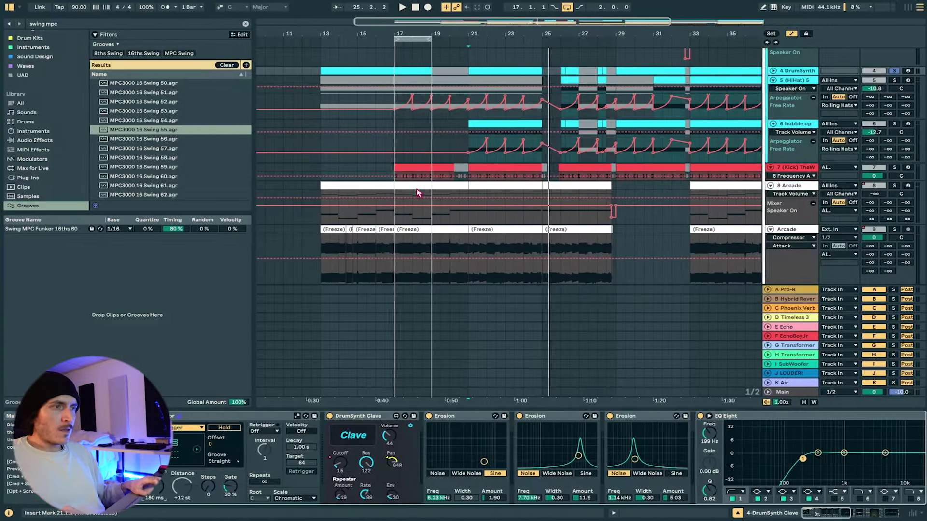
{"action": "scroll", "coordinate": [405, 99], "scroll_direction": "up", "scroll_amount": 5}
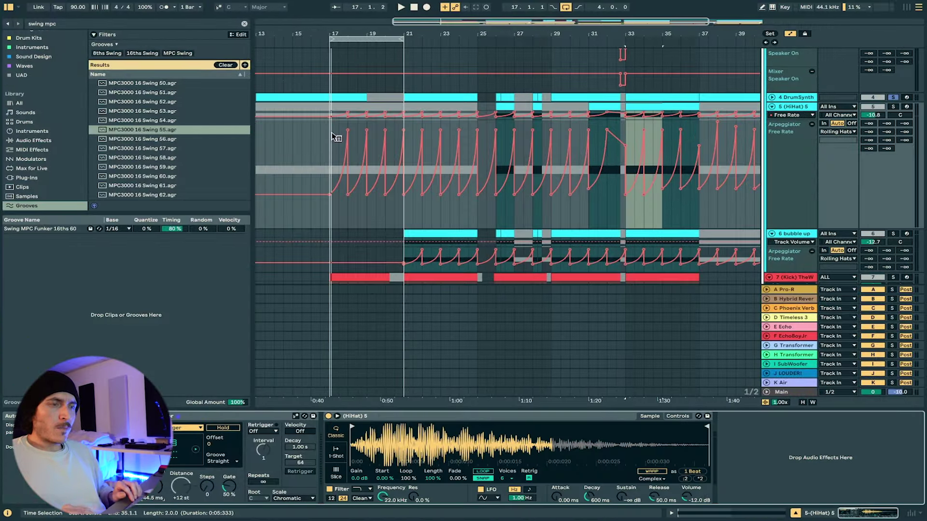
{"action": "key", "text": "ctrl+Left"}
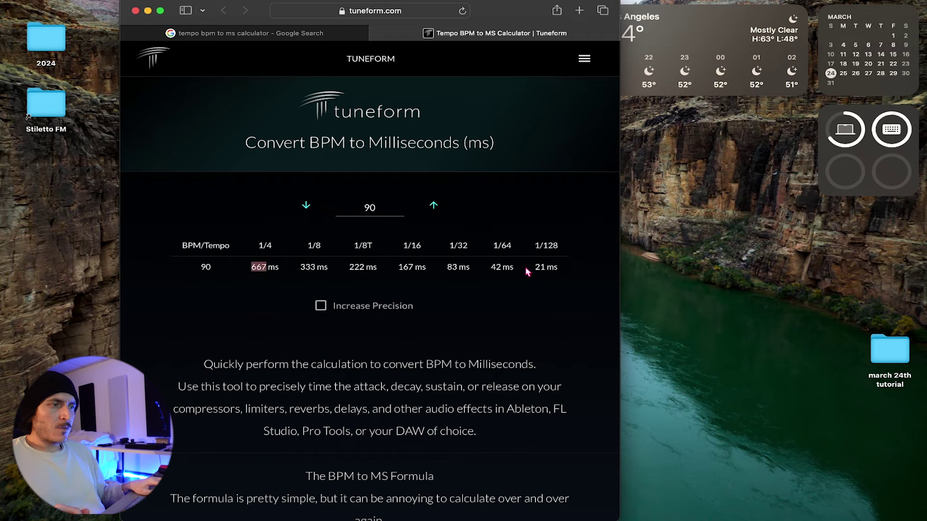
{"action": "key", "text": "ctrl+Right"}
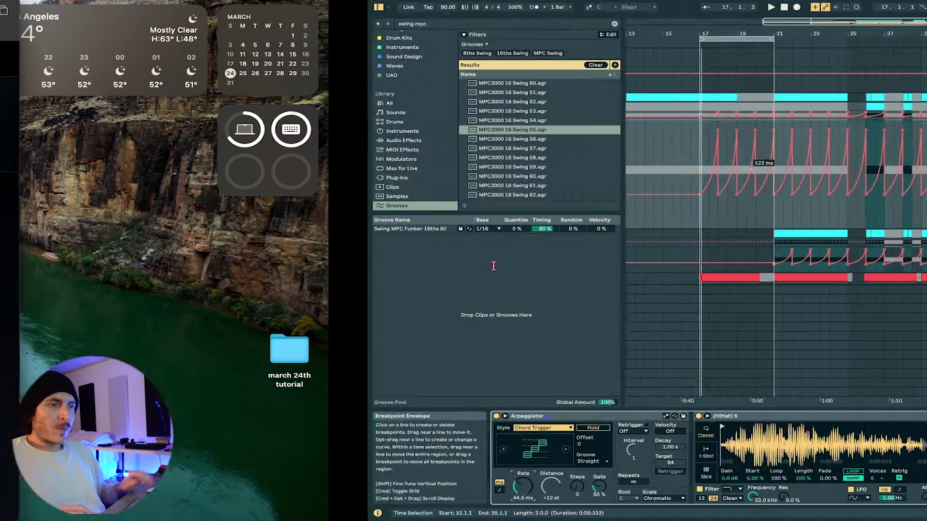
- Solo the DrumSynth track and start playback to hear the hi-hat rate automation
{"action": "key", "text": "z"}
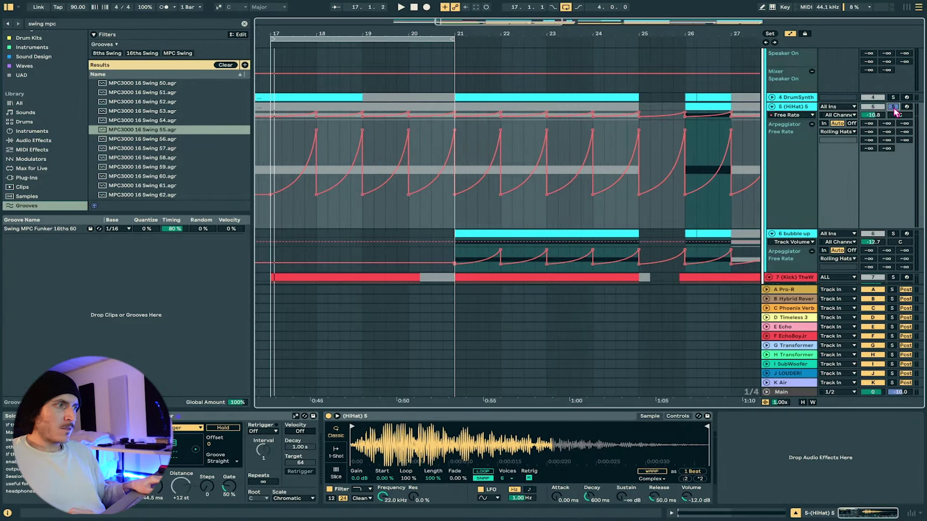
{"action": "scroll", "coordinate": [577, 107], "scroll_direction": "left", "scroll_amount": 2}
{"action": "left_click", "coordinate": [893, 98]}
{"action": "key", "text": "space"}
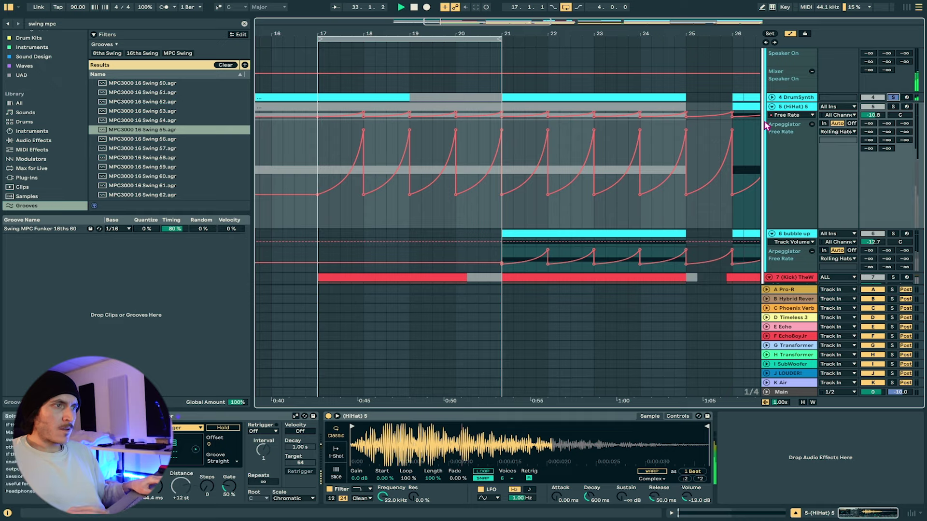
- Stop playback and loop bars 33 to 35 using a time selection in the HiHat track's Free Rate lane
{"action": "scroll", "coordinate": [464, 135], "scroll_direction": "left", "scroll_amount": 10}
{"action": "scroll", "coordinate": [440, 129], "scroll_direction": "down", "scroll_amount": 8}
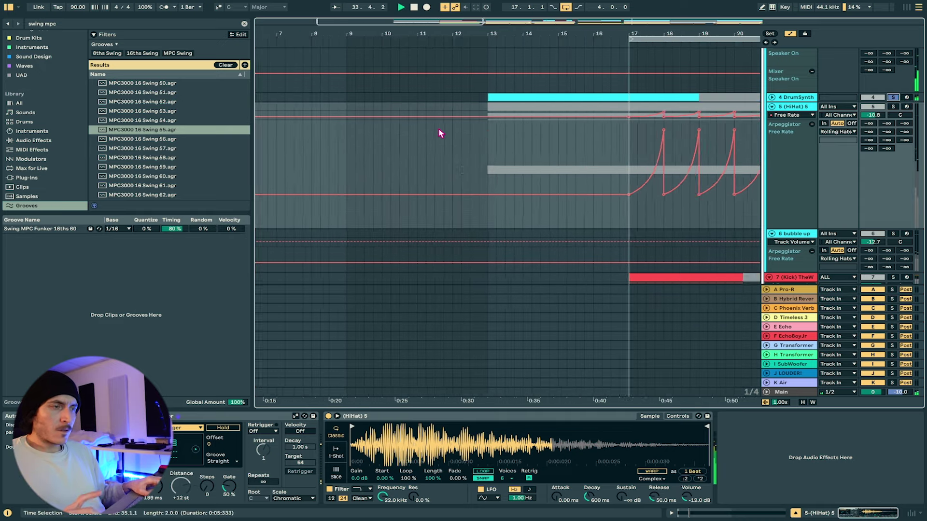
{"action": "scroll", "coordinate": [544, 161], "scroll_direction": "up", "scroll_amount": 8}
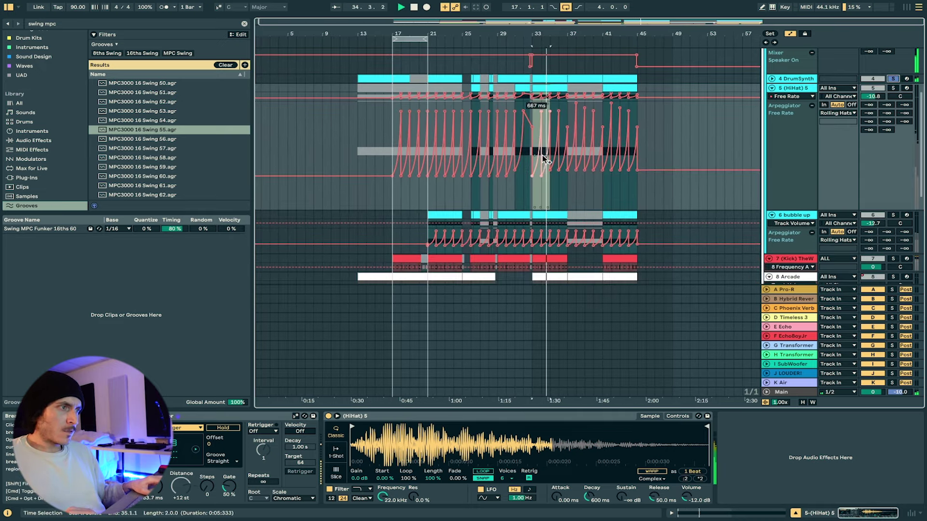
{"action": "key", "text": "space"}
{"action": "left_click_drag", "start_coordinate": [458, 200], "coordinate": [542, 202]}
{"action": "key", "text": "ctrl+l"}
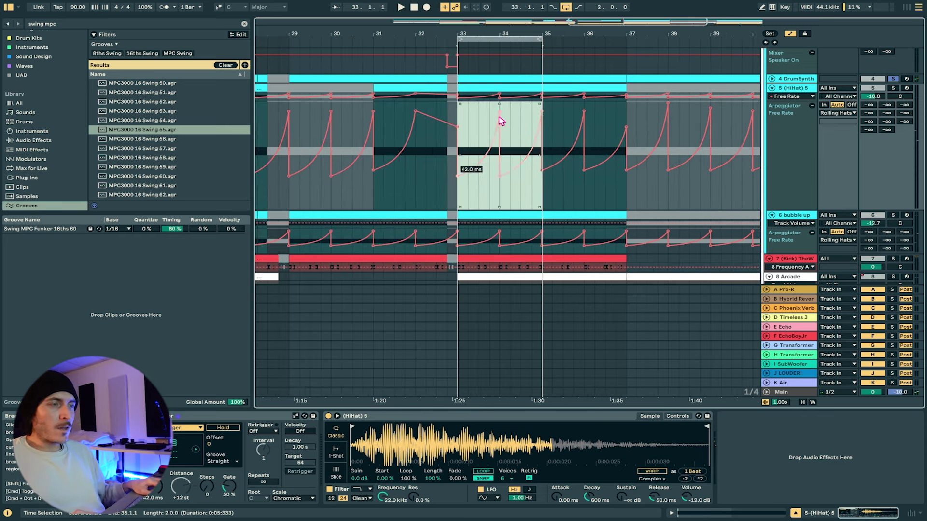
- Try bending the Free Rate ramp between bars 33 and 34 upward, and play the loop to hear it
{"action": "left_click", "coordinate": [464, 116]}
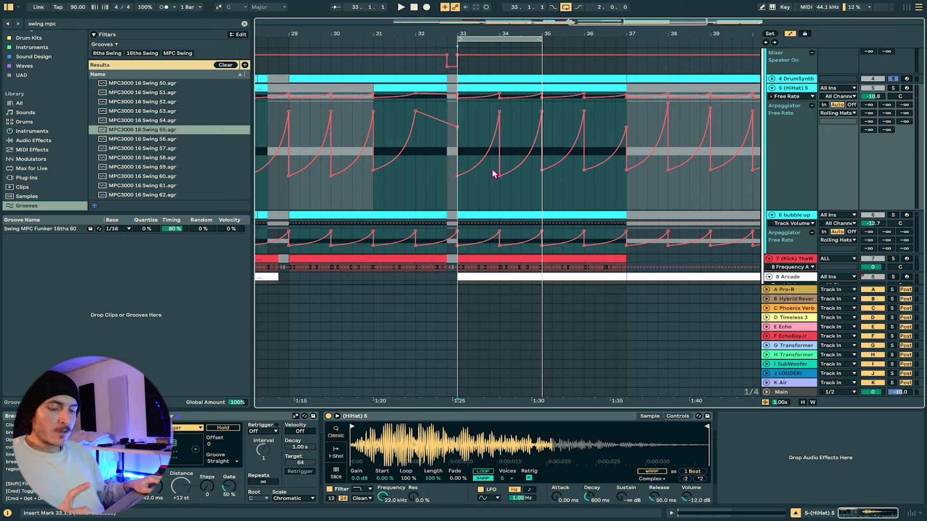
{"action": "left_click_drag", "start_coordinate": [479, 145], "coordinate": [479, 124]}
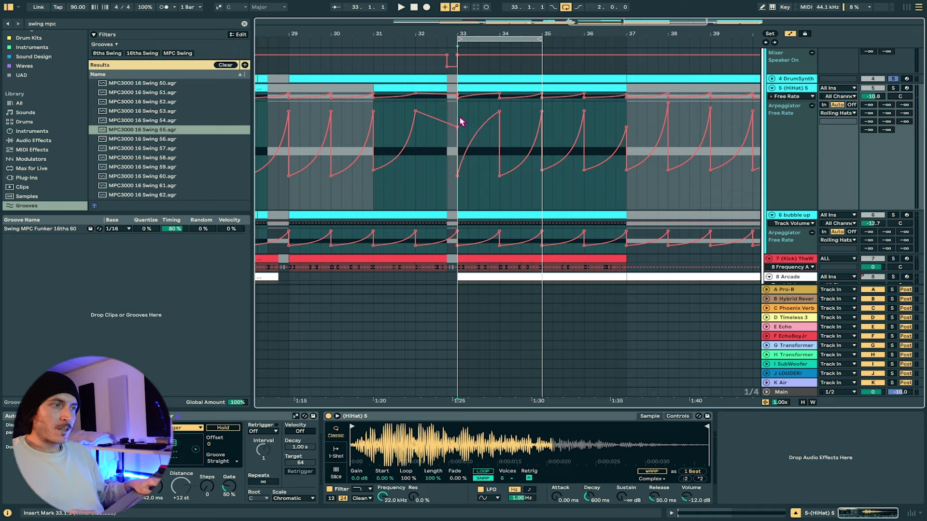
{"action": "key", "text": "space"}
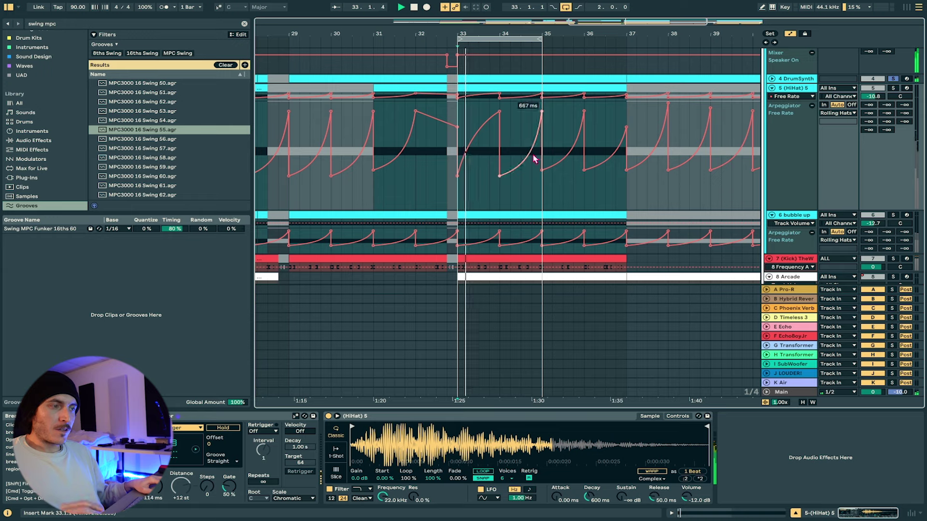
- Add breakpoints to the Free Rate ramp just before bar 35, shaping a sharp dip and rise during playback
{"action": "left_click", "coordinate": [531, 124]}
{"action": "mouse_move", "coordinate": [530, 152]}
{"action": "left_mouse_down"}
{"action": "mouse_move", "coordinate": [521, 131]}
{"action": "mouse_move", "coordinate": [536, 129]}
{"action": "mouse_move", "coordinate": [536, 169]}
{"action": "left_mouse_up"}
{"action": "left_click", "coordinate": [538, 117]}
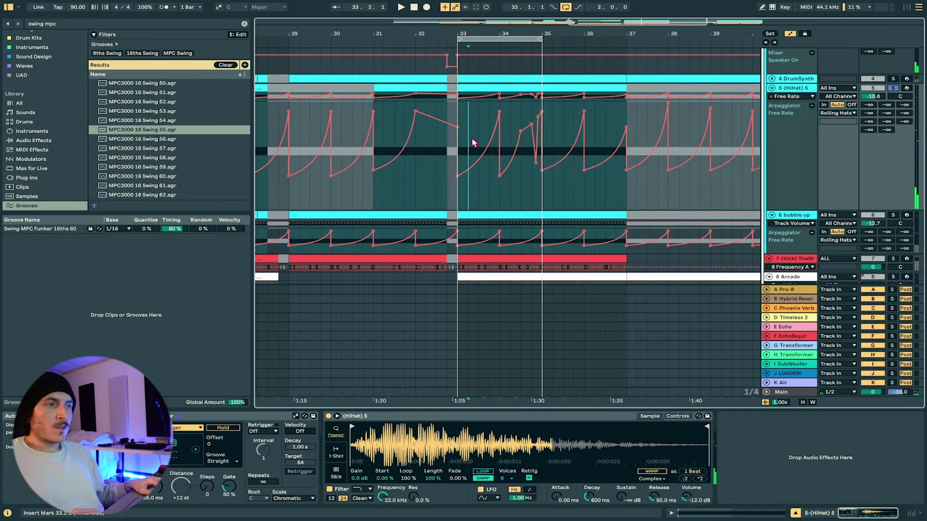
- Select bars 33 to 35 of the Free Rate automation and manually override the Arpeggiator's Rate with 44.8 ms
{"action": "left_click_drag", "start_coordinate": [459, 113], "coordinate": [541, 130]}
{"action": "scroll", "coordinate": [493, 151], "scroll_direction": "down", "scroll_amount": 3}
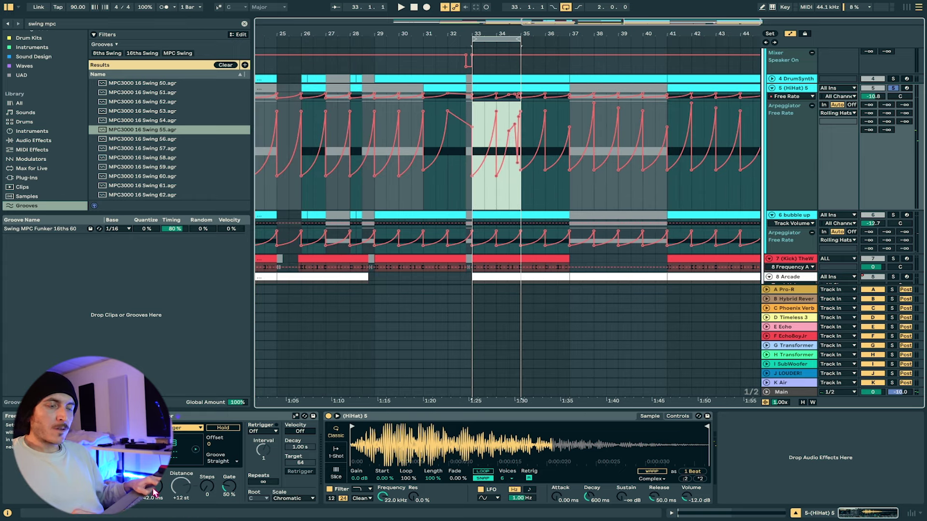
{"action": "mouse_move", "coordinate": [153, 486]}
{"action": "left_mouse_down"}
{"action": "mouse_move", "coordinate": [153, 474]}
{"action": "mouse_move", "coordinate": [153, 504]}
{"action": "mouse_move", "coordinate": [154, 485]}
{"action": "left_mouse_up"}
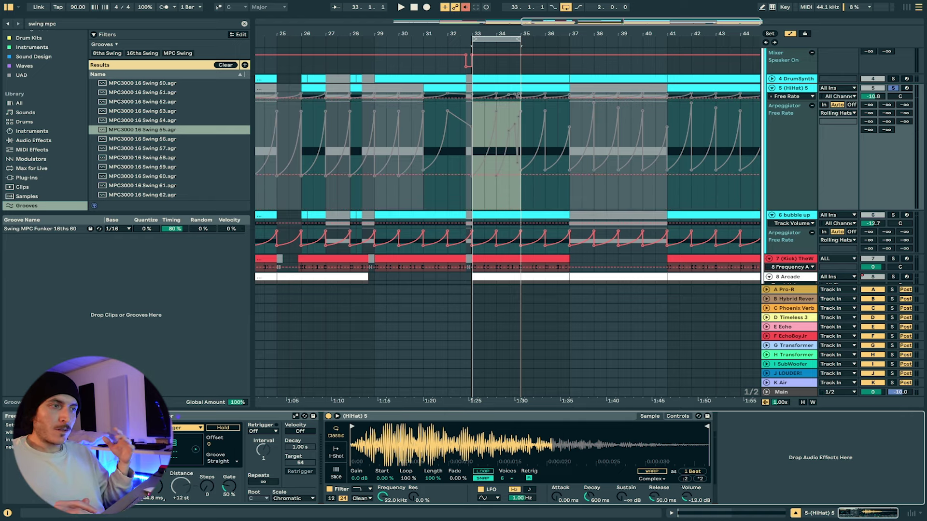